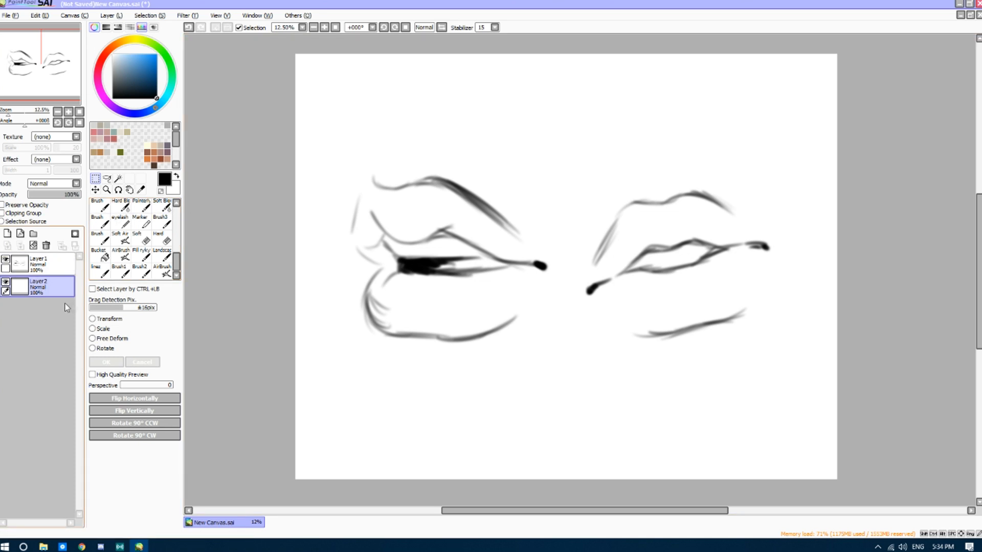
Fill Layer2 beneath the lip sketches with a light peach skin colour using the Bucket tool
{"action": "left_click", "coordinate": [154, 148]}
{"action": "left_click", "coordinate": [99, 254]}
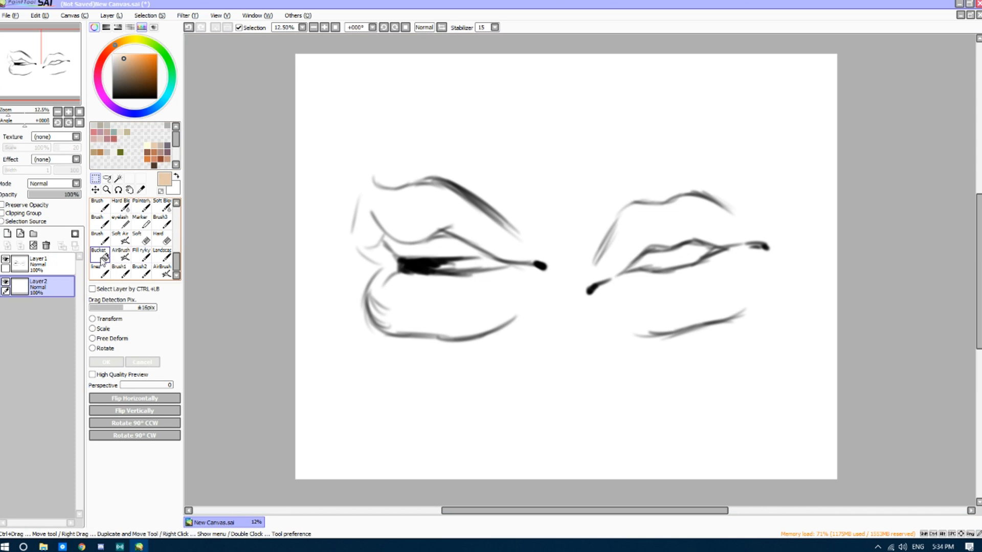
{"action": "left_click", "coordinate": [320, 280]}
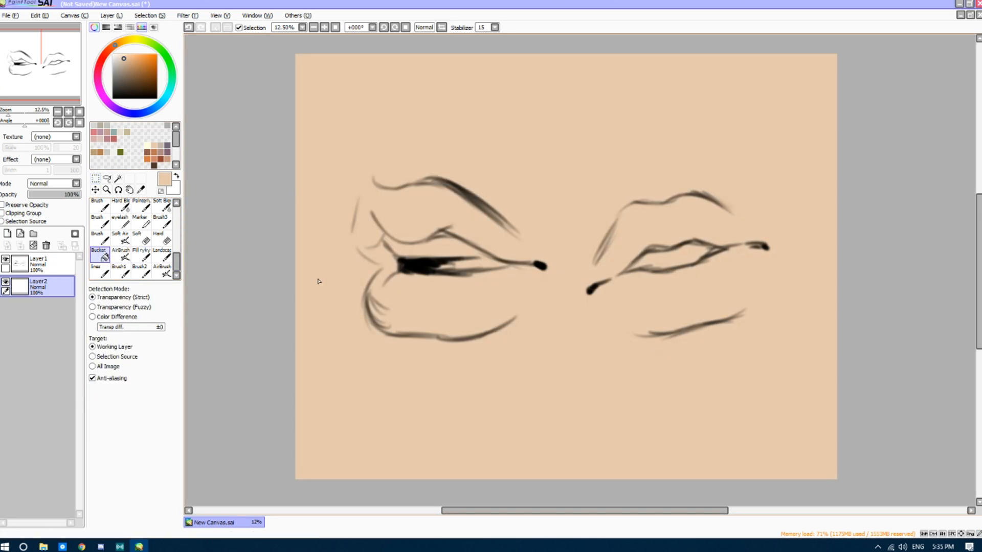
{"action": "left_click_drag", "start_coordinate": [502, 510], "coordinate": [512, 510]}
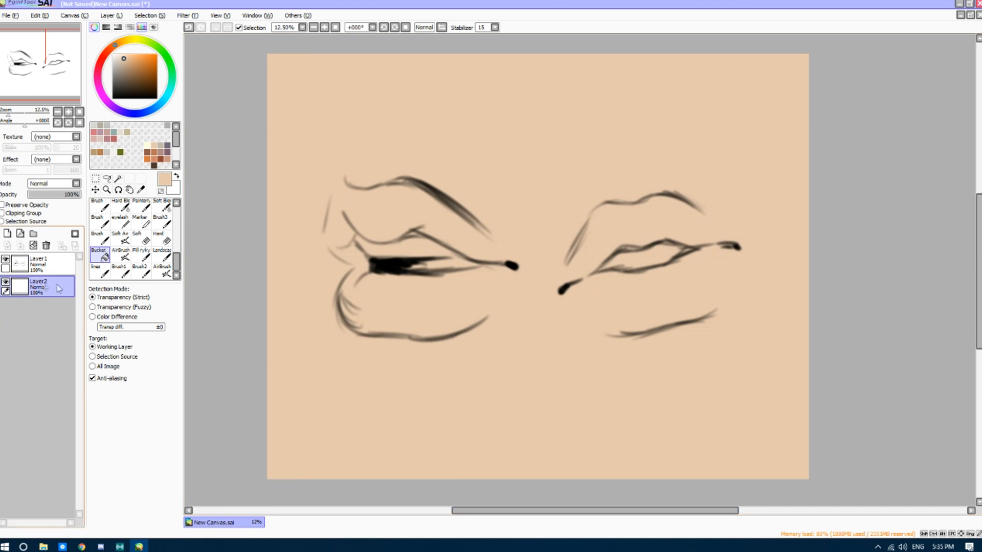
Create a new layer above the skin base and set up Brush2 with a coral red at size 500
{"action": "left_click", "coordinate": [7, 234]}
{"action": "left_click", "coordinate": [141, 190]}
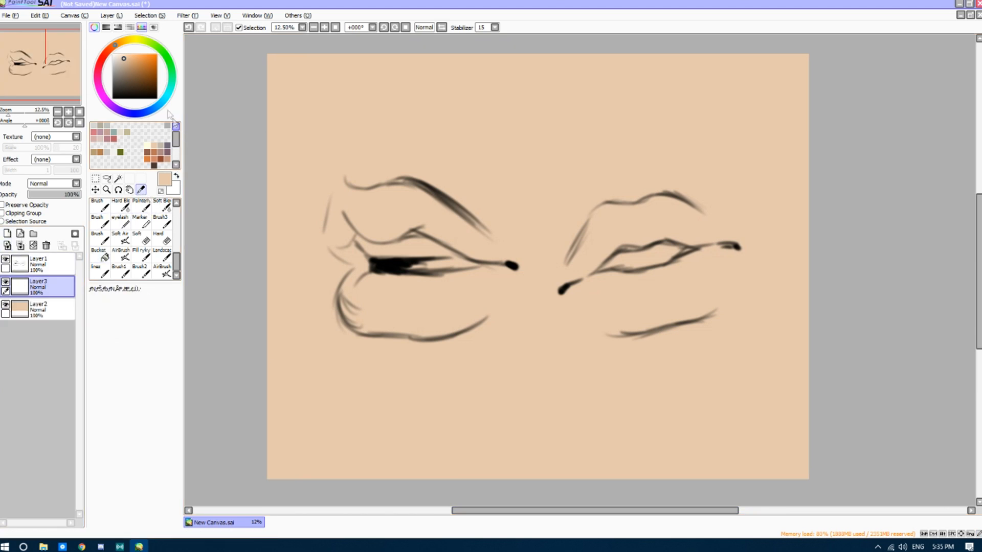
{"action": "left_click", "coordinate": [105, 53]}
{"action": "left_click", "coordinate": [139, 58]}
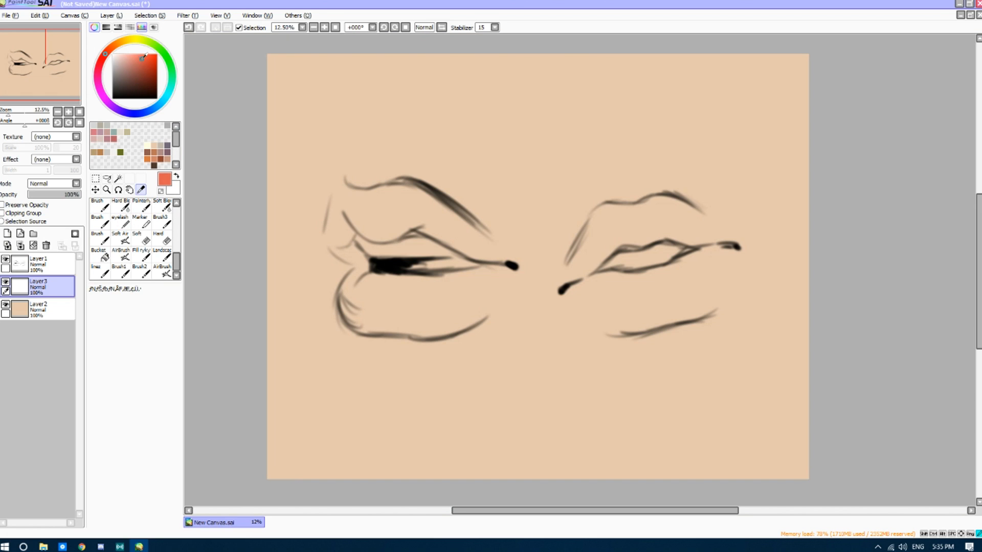
{"action": "left_click", "coordinate": [140, 270]}
{"action": "left_click", "coordinate": [122, 304]}
{"action": "left_click", "coordinate": [140, 335]}
{"action": "left_click_drag", "start_coordinate": [133, 303], "coordinate": [192, 302]}
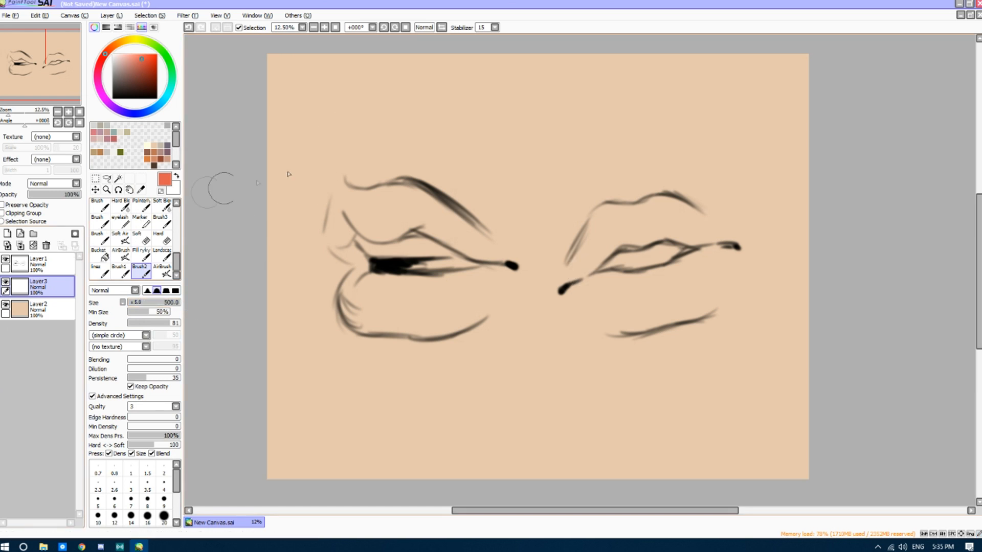
Lower the opacity of sketch layer Layer1 to 50% and make Layer3 the active layer
{"action": "left_click", "coordinate": [62, 270]}
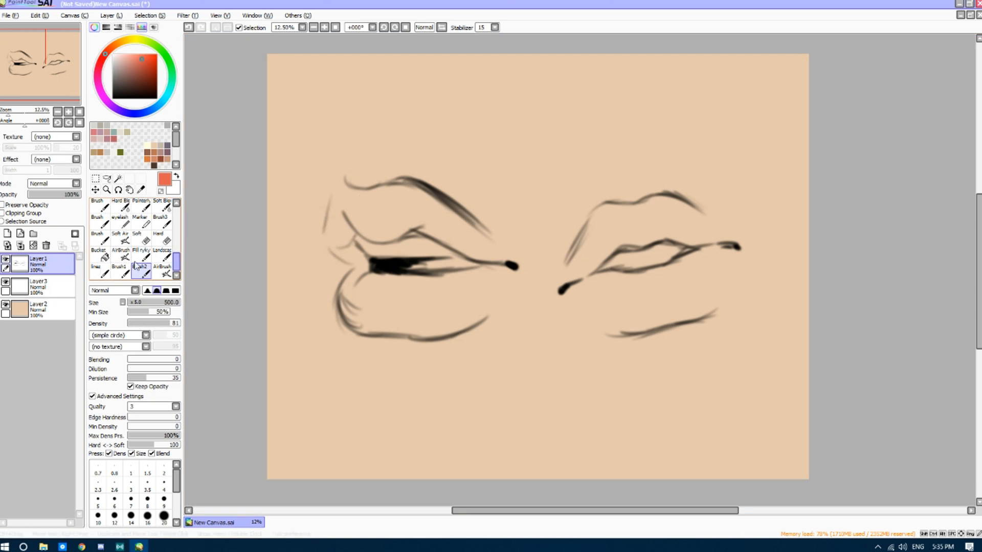
{"action": "left_click_drag", "start_coordinate": [66, 195], "coordinate": [54, 196]}
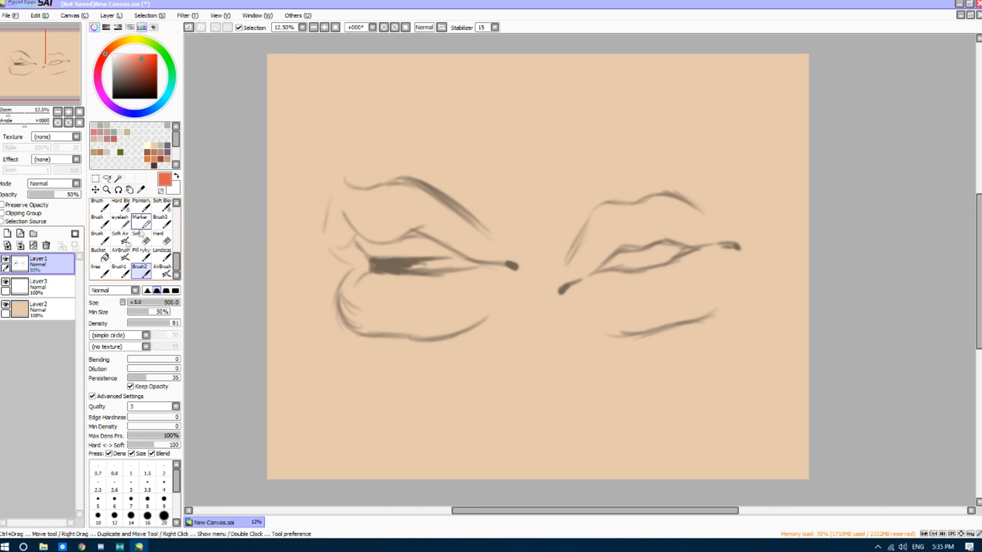
{"action": "left_click", "coordinate": [41, 286]}
Paint the lower lips of both mouths in solid coral red with Brush2 on Layer3
{"action": "left_click_drag", "start_coordinate": [177, 303], "coordinate": [175, 306]}
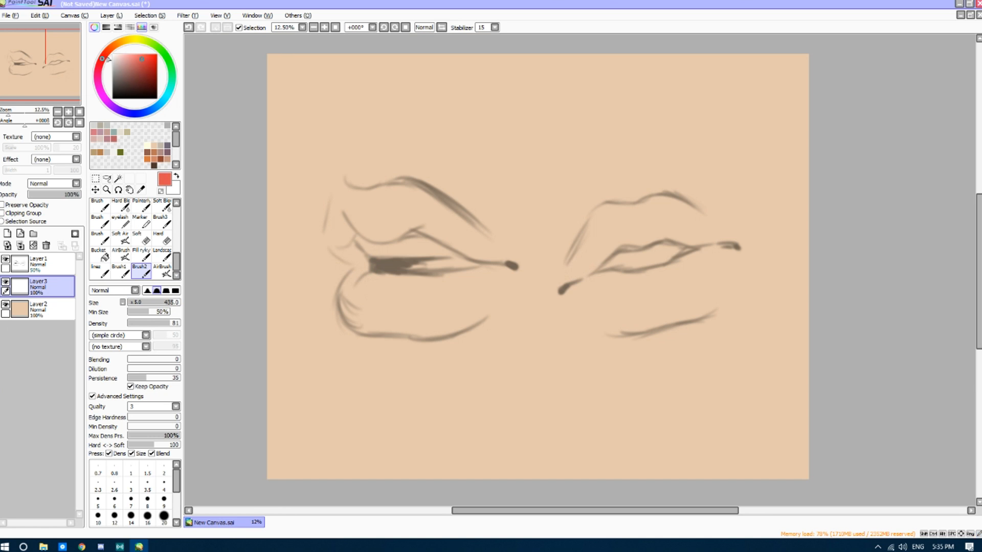
{"action": "left_click", "coordinate": [177, 305]}
{"action": "left_click_drag", "start_coordinate": [176, 305], "coordinate": [180, 304]}
{"action": "mouse_move", "coordinate": [383, 293]}
{"action": "left_mouse_down"}
{"action": "mouse_move", "coordinate": [413, 295]}
{"action": "mouse_move", "coordinate": [350, 289]}
{"action": "mouse_move", "coordinate": [449, 300]}
{"action": "mouse_move", "coordinate": [450, 291]}
{"action": "mouse_move", "coordinate": [359, 285]}
{"action": "mouse_move", "coordinate": [436, 286]}
{"action": "mouse_move", "coordinate": [498, 271]}
{"action": "mouse_move", "coordinate": [391, 301]}
{"action": "mouse_move", "coordinate": [418, 301]}
{"action": "mouse_move", "coordinate": [382, 294]}
{"action": "mouse_move", "coordinate": [360, 307]}
{"action": "mouse_move", "coordinate": [393, 311]}
{"action": "mouse_move", "coordinate": [444, 304]}
{"action": "mouse_move", "coordinate": [505, 271]}
{"action": "left_mouse_up"}
{"action": "mouse_move", "coordinate": [604, 287]}
{"action": "left_mouse_down"}
{"action": "mouse_move", "coordinate": [573, 295]}
{"action": "mouse_move", "coordinate": [658, 280]}
{"action": "mouse_move", "coordinate": [724, 249]}
{"action": "left_mouse_up"}
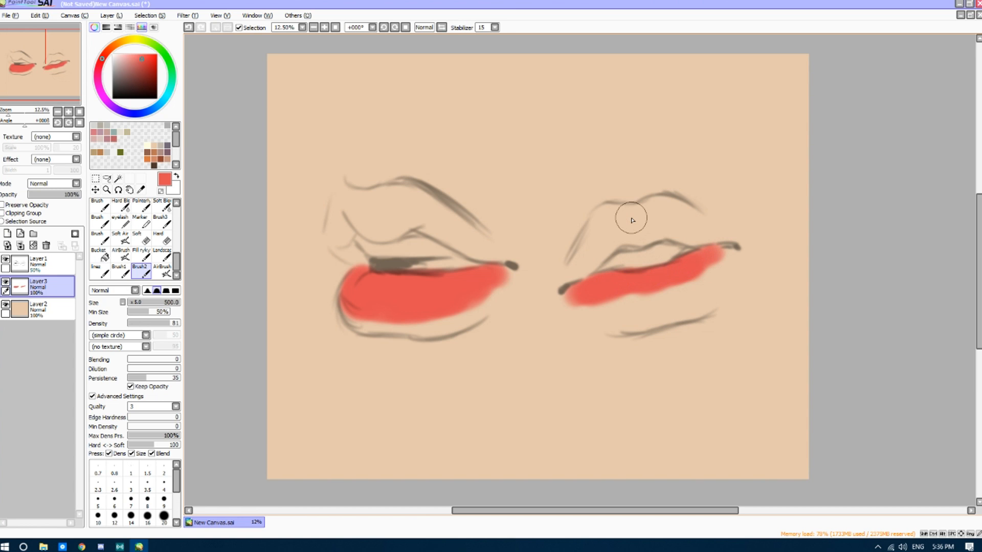
{"action": "mouse_move", "coordinate": [583, 304]}
{"action": "left_mouse_down"}
{"action": "mouse_move", "coordinate": [666, 283]}
{"action": "mouse_move", "coordinate": [599, 292]}
{"action": "mouse_move", "coordinate": [628, 298]}
{"action": "mouse_move", "coordinate": [714, 262]}
{"action": "mouse_move", "coordinate": [611, 306]}
{"action": "mouse_move", "coordinate": [593, 303]}
{"action": "mouse_move", "coordinate": [671, 294]}
{"action": "mouse_move", "coordinate": [731, 252]}
{"action": "mouse_move", "coordinate": [694, 287]}
{"action": "mouse_move", "coordinate": [617, 306]}
{"action": "mouse_move", "coordinate": [582, 296]}
{"action": "mouse_move", "coordinate": [610, 306]}
{"action": "mouse_move", "coordinate": [591, 313]}
{"action": "mouse_move", "coordinate": [581, 299]}
{"action": "mouse_move", "coordinate": [707, 288]}
{"action": "left_mouse_up"}
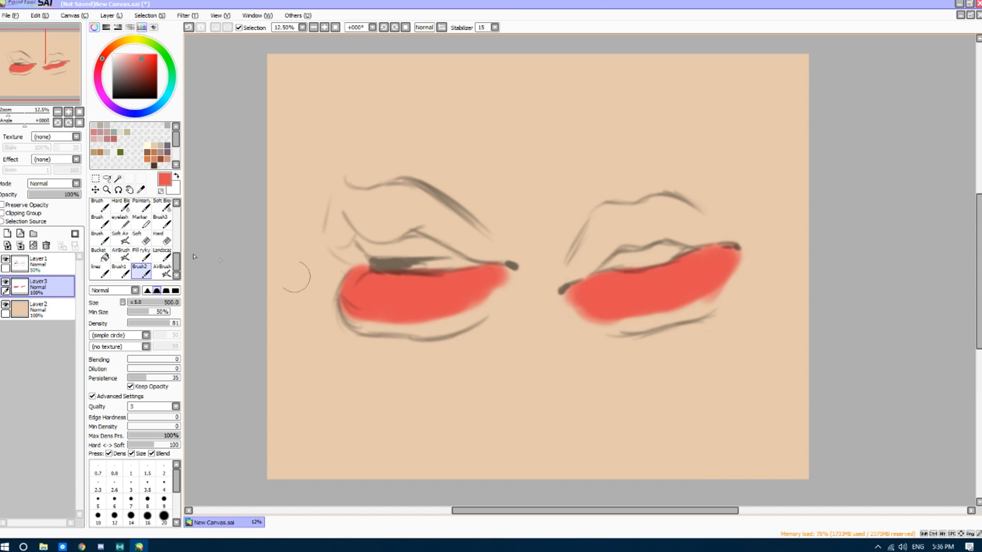
Soften the lower edges of both lower lips into the skin using the Soft Blend brush at size 485
{"action": "left_click", "coordinate": [161, 206]}
{"action": "left_click_drag", "start_coordinate": [134, 302], "coordinate": [173, 305]}
{"action": "mouse_move", "coordinate": [418, 321]}
{"action": "left_mouse_down"}
{"action": "mouse_move", "coordinate": [455, 318]}
{"action": "mouse_move", "coordinate": [503, 274]}
{"action": "mouse_move", "coordinate": [479, 305]}
{"action": "mouse_move", "coordinate": [433, 320]}
{"action": "mouse_move", "coordinate": [374, 324]}
{"action": "mouse_move", "coordinate": [347, 306]}
{"action": "mouse_move", "coordinate": [430, 330]}
{"action": "mouse_move", "coordinate": [495, 292]}
{"action": "mouse_move", "coordinate": [427, 313]}
{"action": "mouse_move", "coordinate": [358, 318]}
{"action": "mouse_move", "coordinate": [424, 330]}
{"action": "mouse_move", "coordinate": [476, 307]}
{"action": "mouse_move", "coordinate": [506, 276]}
{"action": "mouse_move", "coordinate": [428, 311]}
{"action": "left_mouse_up"}
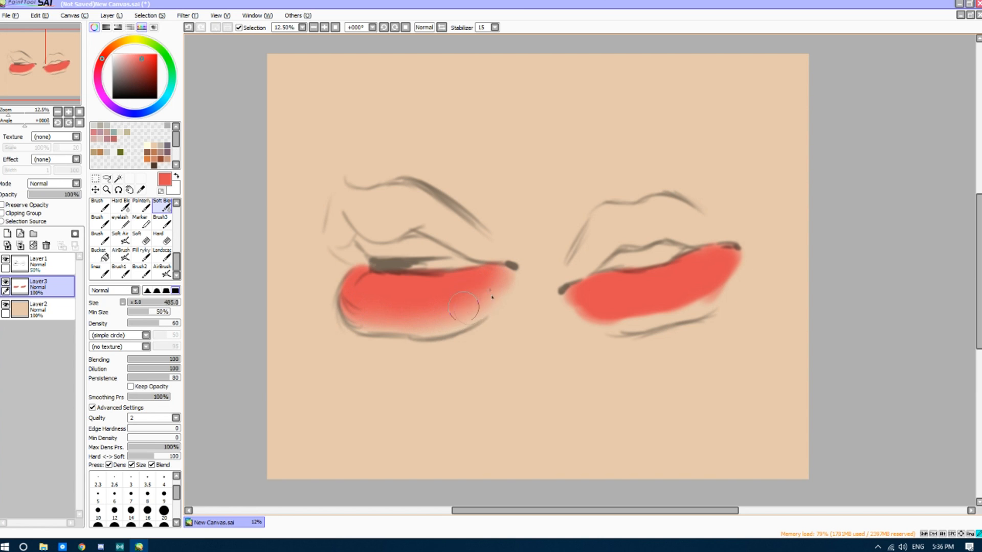
{"action": "mouse_move", "coordinate": [427, 315]}
{"action": "left_mouse_down"}
{"action": "mouse_move", "coordinate": [492, 293]}
{"action": "mouse_move", "coordinate": [506, 279]}
{"action": "mouse_move", "coordinate": [493, 302]}
{"action": "left_mouse_up"}
{"action": "mouse_move", "coordinate": [565, 296]}
{"action": "left_mouse_down"}
{"action": "mouse_move", "coordinate": [569, 308]}
{"action": "mouse_move", "coordinate": [613, 325]}
{"action": "mouse_move", "coordinate": [560, 298]}
{"action": "mouse_move", "coordinate": [639, 320]}
{"action": "mouse_move", "coordinate": [685, 312]}
{"action": "mouse_move", "coordinate": [723, 294]}
{"action": "mouse_move", "coordinate": [740, 253]}
{"action": "mouse_move", "coordinate": [712, 287]}
{"action": "left_mouse_up"}
{"action": "mouse_move", "coordinate": [589, 302]}
{"action": "left_mouse_down"}
{"action": "mouse_move", "coordinate": [585, 326]}
{"action": "mouse_move", "coordinate": [585, 309]}
{"action": "mouse_move", "coordinate": [689, 292]}
{"action": "mouse_move", "coordinate": [635, 316]}
{"action": "mouse_move", "coordinate": [714, 277]}
{"action": "mouse_move", "coordinate": [710, 302]}
{"action": "mouse_move", "coordinate": [723, 301]}
{"action": "mouse_move", "coordinate": [739, 263]}
{"action": "left_mouse_up"}
{"action": "mouse_move", "coordinate": [682, 295]}
{"action": "left_mouse_down"}
{"action": "mouse_move", "coordinate": [602, 312]}
{"action": "mouse_move", "coordinate": [624, 318]}
{"action": "mouse_move", "coordinate": [709, 289]}
{"action": "mouse_move", "coordinate": [742, 259]}
{"action": "mouse_move", "coordinate": [729, 277]}
{"action": "mouse_move", "coordinate": [738, 260]}
{"action": "left_mouse_up"}
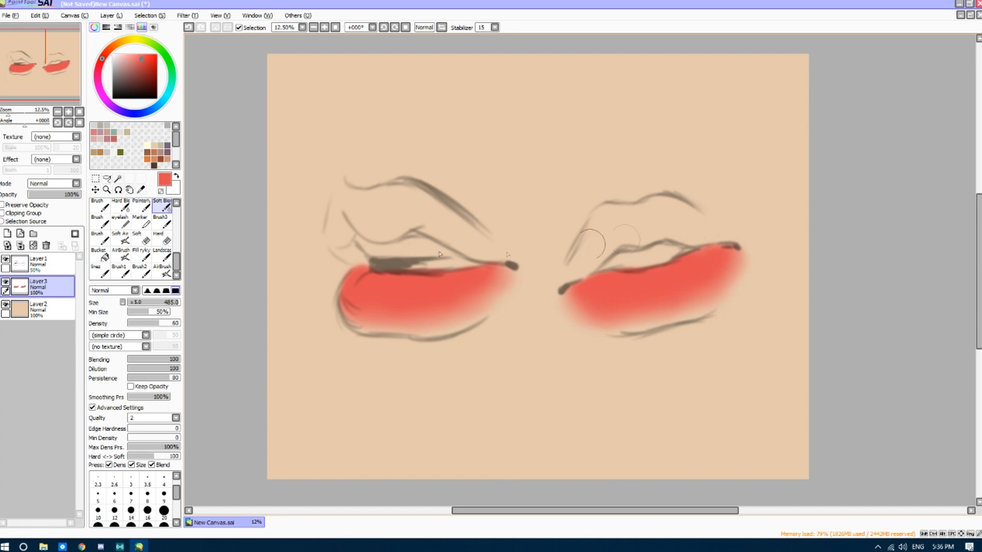
Paint the left mouth's upper lip in dark red with Brush2 at size 305
{"action": "left_click", "coordinate": [140, 189]}
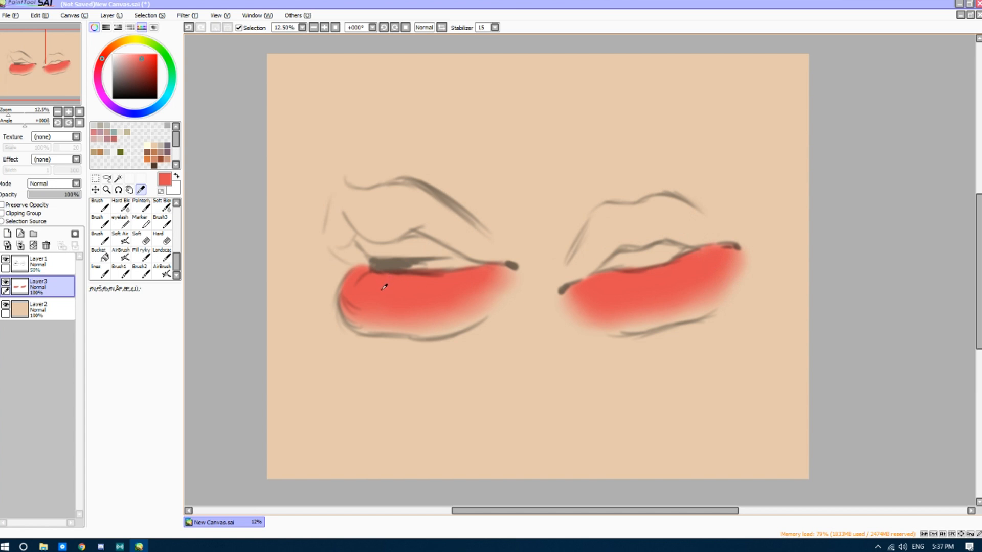
{"action": "left_click", "coordinate": [147, 64]}
{"action": "left_click", "coordinate": [141, 270]}
{"action": "left_click_drag", "start_coordinate": [149, 305], "coordinate": [160, 306]}
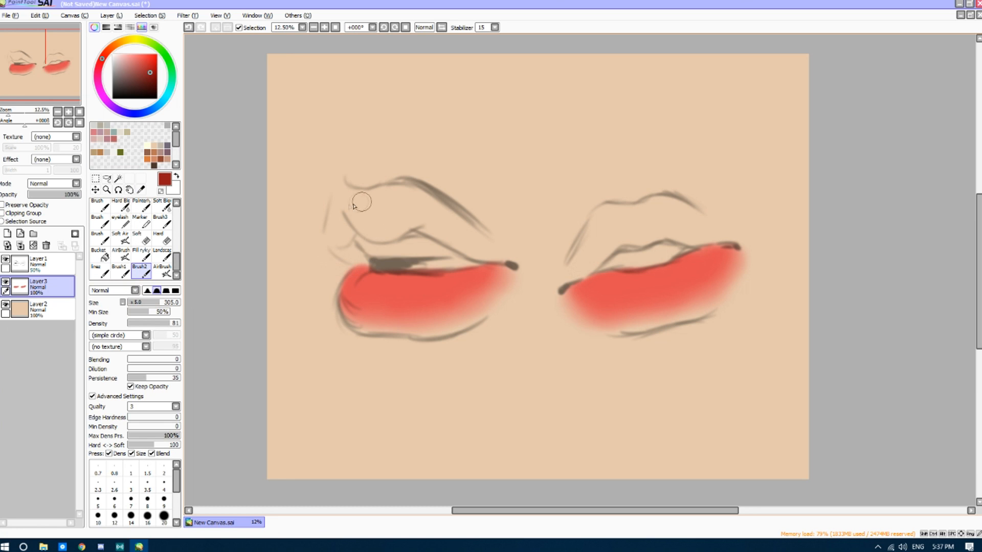
{"action": "mouse_move", "coordinate": [343, 187]}
{"action": "left_mouse_down"}
{"action": "mouse_move", "coordinate": [367, 222]}
{"action": "mouse_move", "coordinate": [342, 186]}
{"action": "mouse_move", "coordinate": [377, 235]}
{"action": "mouse_move", "coordinate": [352, 216]}
{"action": "mouse_move", "coordinate": [387, 236]}
{"action": "mouse_move", "coordinate": [373, 230]}
{"action": "mouse_move", "coordinate": [401, 229]}
{"action": "mouse_move", "coordinate": [383, 235]}
{"action": "mouse_move", "coordinate": [411, 223]}
{"action": "mouse_move", "coordinate": [386, 229]}
{"action": "mouse_move", "coordinate": [350, 219]}
{"action": "mouse_move", "coordinate": [344, 199]}
{"action": "mouse_move", "coordinate": [338, 209]}
{"action": "mouse_move", "coordinate": [344, 191]}
{"action": "mouse_move", "coordinate": [336, 244]}
{"action": "mouse_move", "coordinate": [330, 226]}
{"action": "mouse_move", "coordinate": [350, 257]}
{"action": "mouse_move", "coordinate": [339, 246]}
{"action": "mouse_move", "coordinate": [368, 261]}
{"action": "mouse_move", "coordinate": [339, 227]}
{"action": "mouse_move", "coordinate": [343, 212]}
{"action": "mouse_move", "coordinate": [355, 222]}
{"action": "mouse_move", "coordinate": [345, 238]}
{"action": "mouse_move", "coordinate": [353, 217]}
{"action": "mouse_move", "coordinate": [368, 212]}
{"action": "mouse_move", "coordinate": [344, 191]}
{"action": "mouse_move", "coordinate": [388, 203]}
{"action": "mouse_move", "coordinate": [344, 189]}
{"action": "mouse_move", "coordinate": [381, 201]}
{"action": "mouse_move", "coordinate": [358, 190]}
{"action": "mouse_move", "coordinate": [419, 192]}
{"action": "mouse_move", "coordinate": [373, 199]}
{"action": "mouse_move", "coordinate": [372, 214]}
{"action": "mouse_move", "coordinate": [431, 220]}
{"action": "mouse_move", "coordinate": [426, 231]}
{"action": "mouse_move", "coordinate": [399, 234]}
{"action": "mouse_move", "coordinate": [438, 227]}
{"action": "mouse_move", "coordinate": [414, 218]}
{"action": "mouse_move", "coordinate": [425, 212]}
{"action": "mouse_move", "coordinate": [400, 205]}
{"action": "mouse_move", "coordinate": [410, 200]}
{"action": "mouse_move", "coordinate": [397, 191]}
{"action": "mouse_move", "coordinate": [385, 198]}
{"action": "mouse_move", "coordinate": [417, 192]}
{"action": "mouse_move", "coordinate": [388, 189]}
{"action": "mouse_move", "coordinate": [456, 220]}
{"action": "mouse_move", "coordinate": [443, 215]}
{"action": "mouse_move", "coordinate": [484, 255]}
{"action": "mouse_move", "coordinate": [473, 230]}
{"action": "mouse_move", "coordinate": [416, 196]}
{"action": "left_mouse_up"}
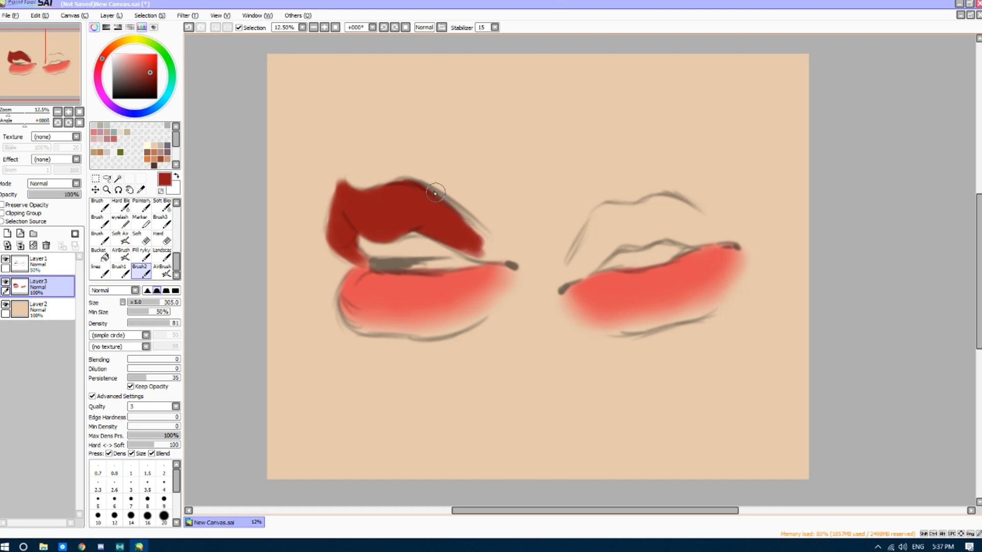
{"action": "mouse_move", "coordinate": [412, 179]}
{"action": "left_mouse_down"}
{"action": "mouse_move", "coordinate": [466, 231]}
{"action": "mouse_move", "coordinate": [453, 208]}
{"action": "mouse_move", "coordinate": [448, 226]}
{"action": "mouse_move", "coordinate": [483, 251]}
{"action": "mouse_move", "coordinate": [444, 241]}
{"action": "mouse_move", "coordinate": [489, 245]}
{"action": "left_mouse_up"}
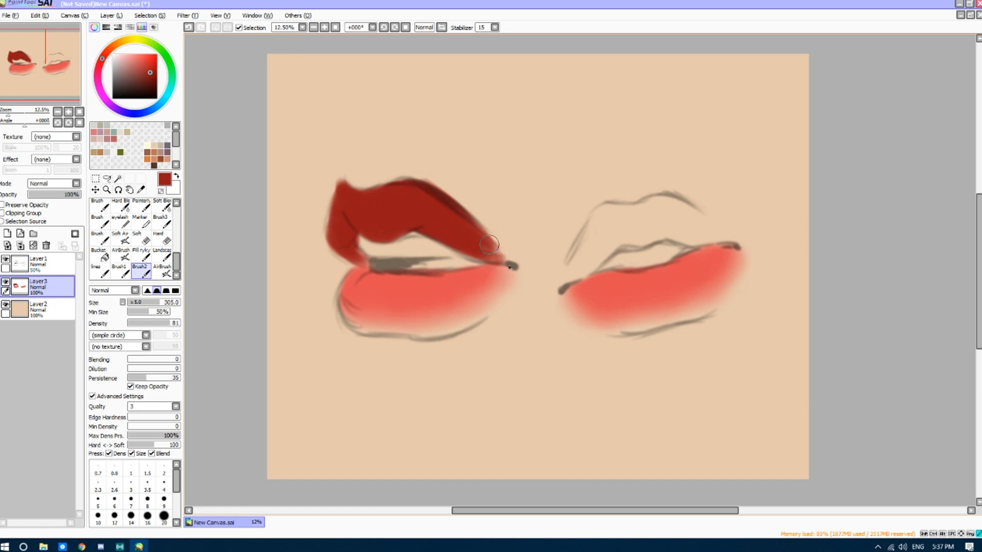
Paint the right mouth's upper lip in the same dark red, following the sketched outline
{"action": "mouse_move", "coordinate": [565, 284]}
{"action": "left_mouse_down"}
{"action": "mouse_move", "coordinate": [614, 241]}
{"action": "mouse_move", "coordinate": [596, 261]}
{"action": "mouse_move", "coordinate": [657, 229]}
{"action": "mouse_move", "coordinate": [684, 240]}
{"action": "mouse_move", "coordinate": [582, 258]}
{"action": "mouse_move", "coordinate": [593, 235]}
{"action": "mouse_move", "coordinate": [586, 247]}
{"action": "mouse_move", "coordinate": [628, 224]}
{"action": "mouse_move", "coordinate": [603, 216]}
{"action": "mouse_move", "coordinate": [570, 265]}
{"action": "mouse_move", "coordinate": [627, 213]}
{"action": "mouse_move", "coordinate": [619, 215]}
{"action": "mouse_move", "coordinate": [646, 227]}
{"action": "mouse_move", "coordinate": [664, 207]}
{"action": "mouse_move", "coordinate": [635, 211]}
{"action": "mouse_move", "coordinate": [675, 209]}
{"action": "mouse_move", "coordinate": [633, 215]}
{"action": "left_mouse_up"}
{"action": "left_click_drag", "start_coordinate": [633, 211], "coordinate": [597, 218]}
{"action": "mouse_move", "coordinate": [668, 225]}
{"action": "left_mouse_down"}
{"action": "mouse_move", "coordinate": [702, 240]}
{"action": "mouse_move", "coordinate": [716, 234]}
{"action": "mouse_move", "coordinate": [685, 202]}
{"action": "mouse_move", "coordinate": [651, 206]}
{"action": "left_mouse_up"}
{"action": "mouse_move", "coordinate": [705, 235]}
{"action": "left_mouse_down"}
{"action": "mouse_move", "coordinate": [727, 240]}
{"action": "mouse_move", "coordinate": [688, 215]}
{"action": "left_mouse_up"}
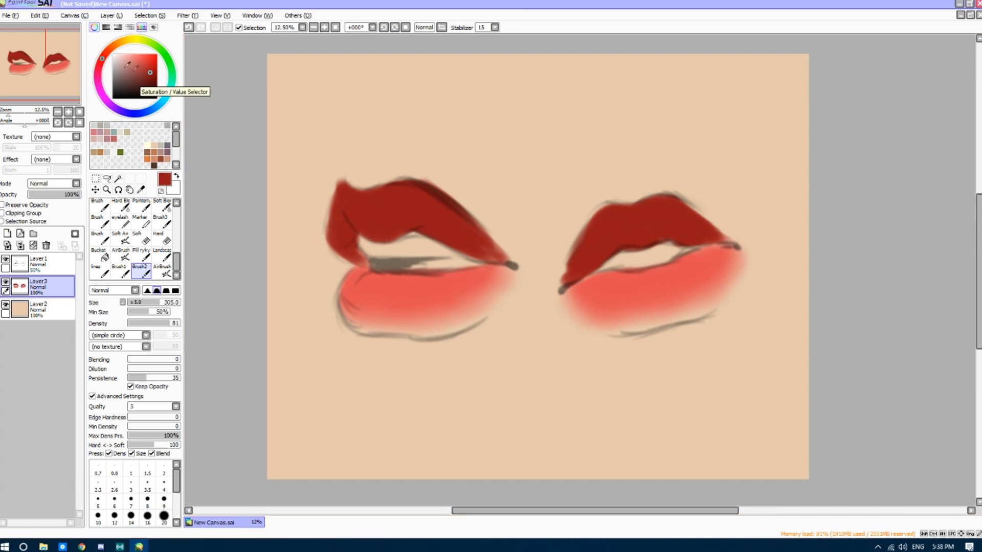
Paint the upper teeth of both mouths in off-white with Brush2 at size 170
{"action": "left_click", "coordinate": [113, 58]}
{"action": "left_click", "coordinate": [148, 303]}
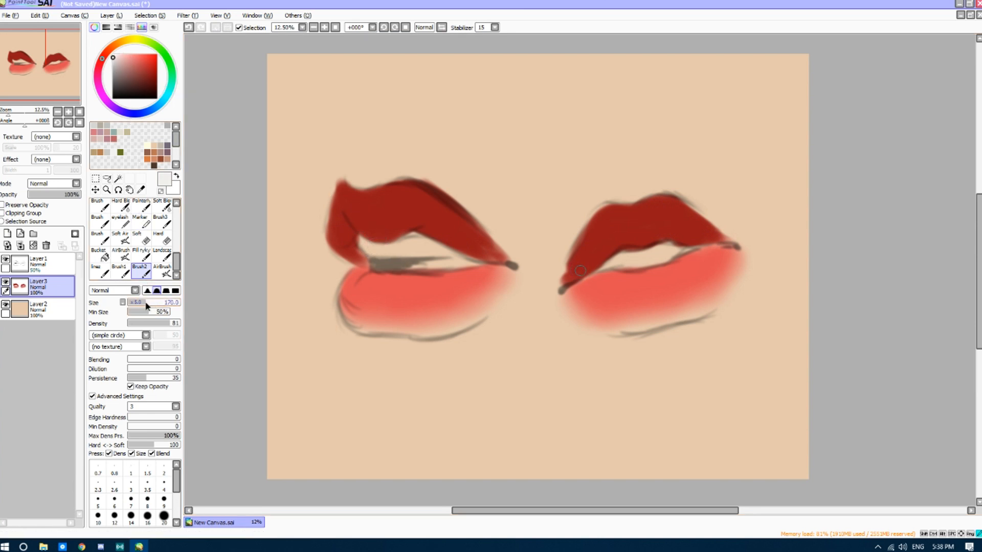
{"action": "mouse_move", "coordinate": [375, 245]}
{"action": "left_mouse_down"}
{"action": "mouse_move", "coordinate": [364, 241]}
{"action": "mouse_move", "coordinate": [379, 253]}
{"action": "mouse_move", "coordinate": [367, 247]}
{"action": "mouse_move", "coordinate": [419, 251]}
{"action": "mouse_move", "coordinate": [404, 244]}
{"action": "mouse_move", "coordinate": [414, 239]}
{"action": "mouse_move", "coordinate": [458, 254]}
{"action": "left_mouse_up"}
{"action": "mouse_move", "coordinate": [602, 267]}
{"action": "left_mouse_down"}
{"action": "mouse_move", "coordinate": [647, 255]}
{"action": "mouse_move", "coordinate": [604, 269]}
{"action": "mouse_move", "coordinate": [686, 248]}
{"action": "mouse_move", "coordinate": [594, 274]}
{"action": "left_mouse_up"}
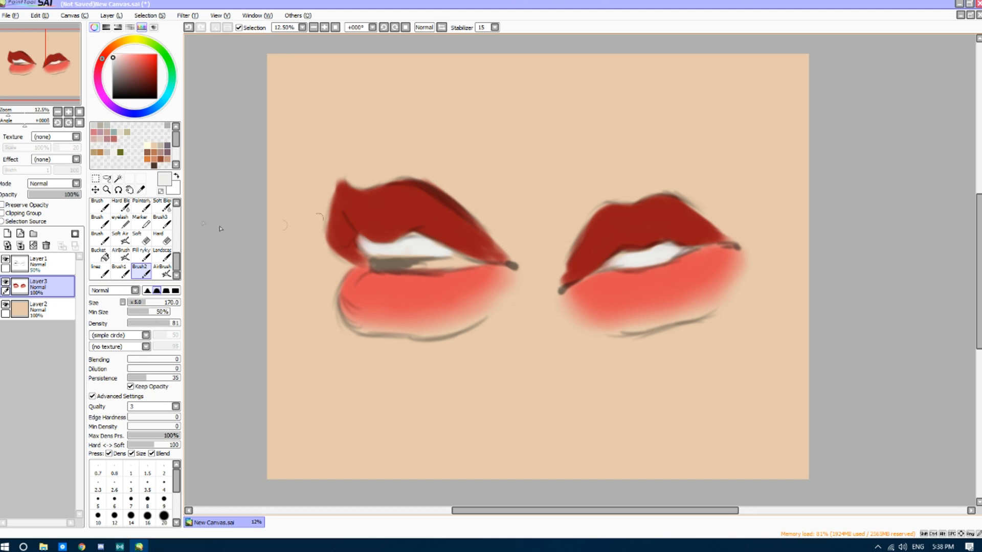
Line the opening and corners of both mouths in very dark maroon using the AirBrush at size 100
{"action": "key", "text": "alt"}
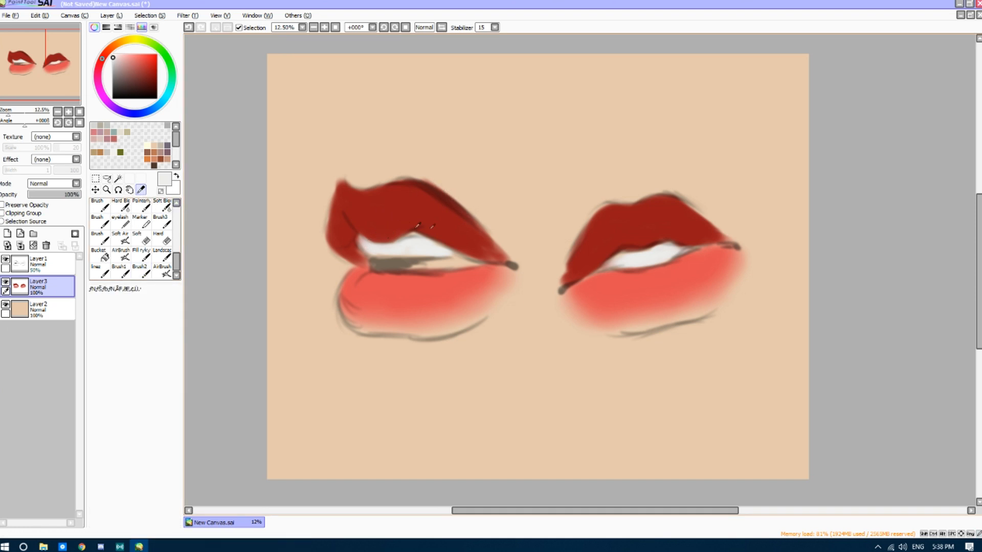
{"action": "left_click", "coordinate": [646, 227]}
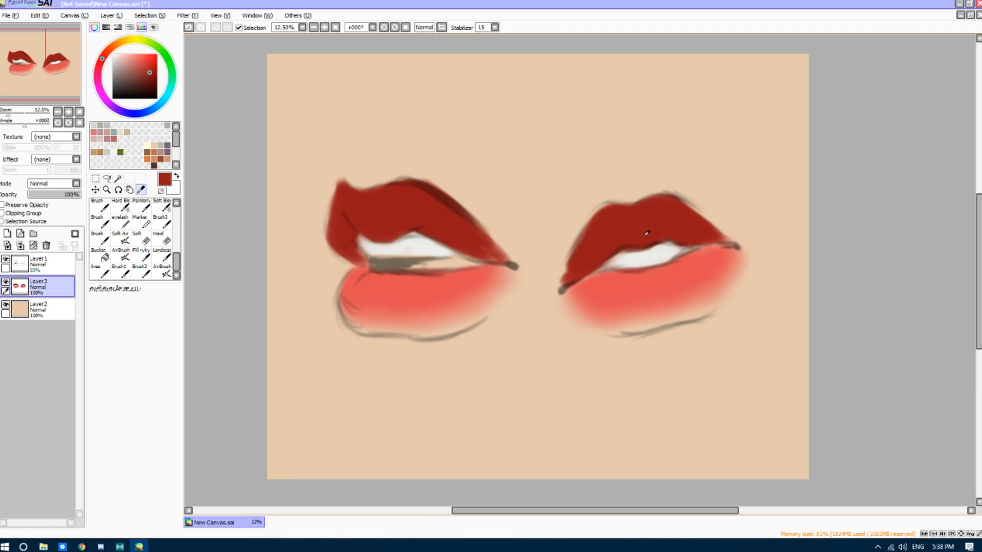
{"action": "left_click", "coordinate": [163, 271]}
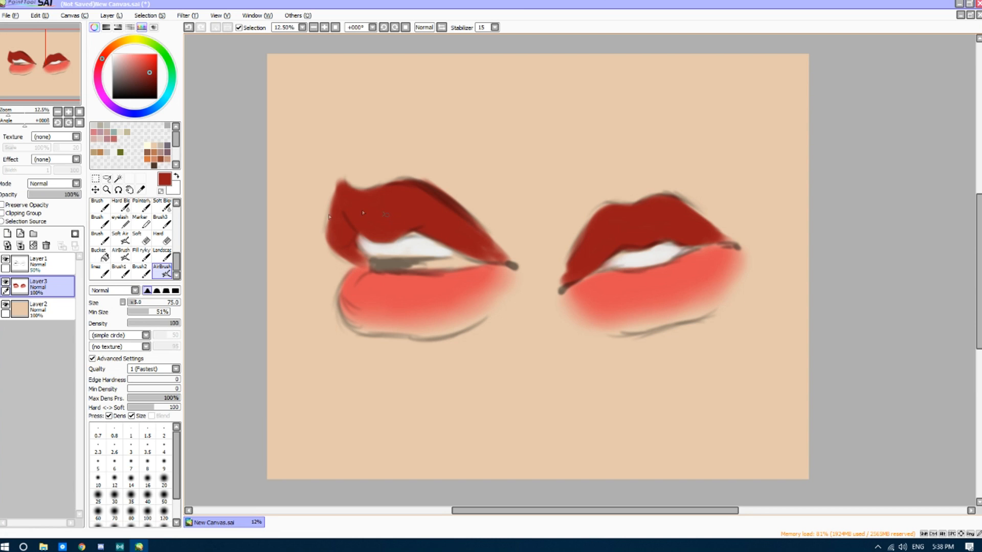
{"action": "key", "text": "alt"}
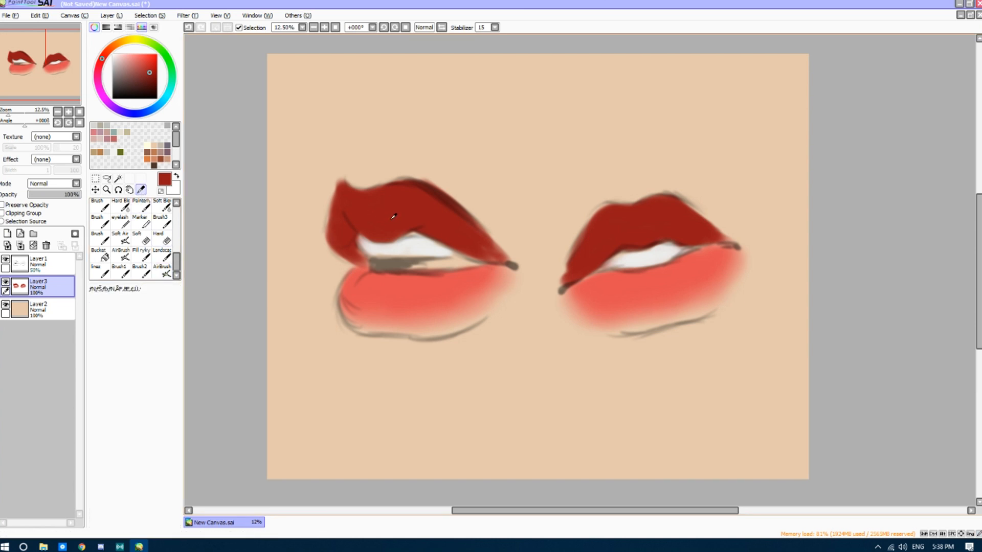
{"action": "left_click_drag", "start_coordinate": [151, 71], "coordinate": [152, 77]}
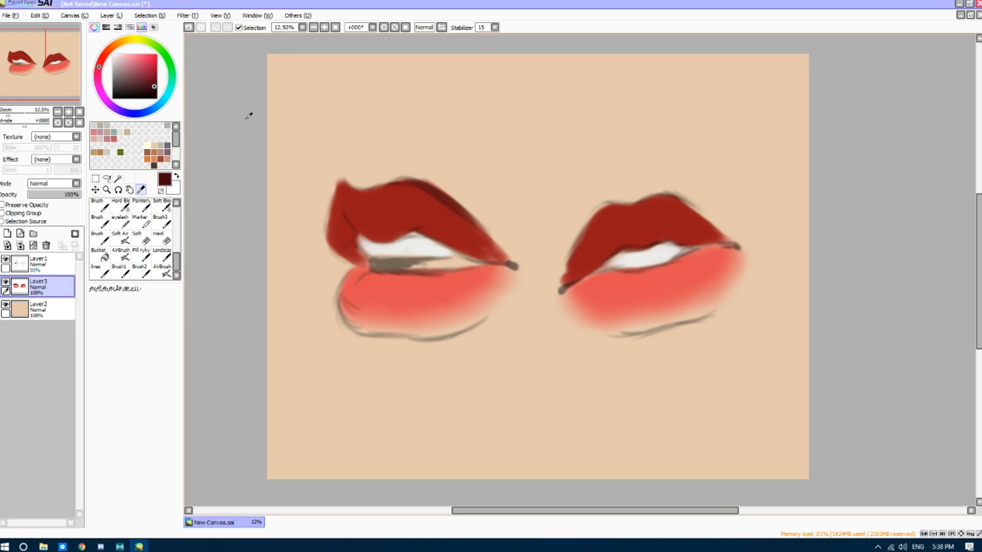
{"action": "left_click", "coordinate": [162, 270]}
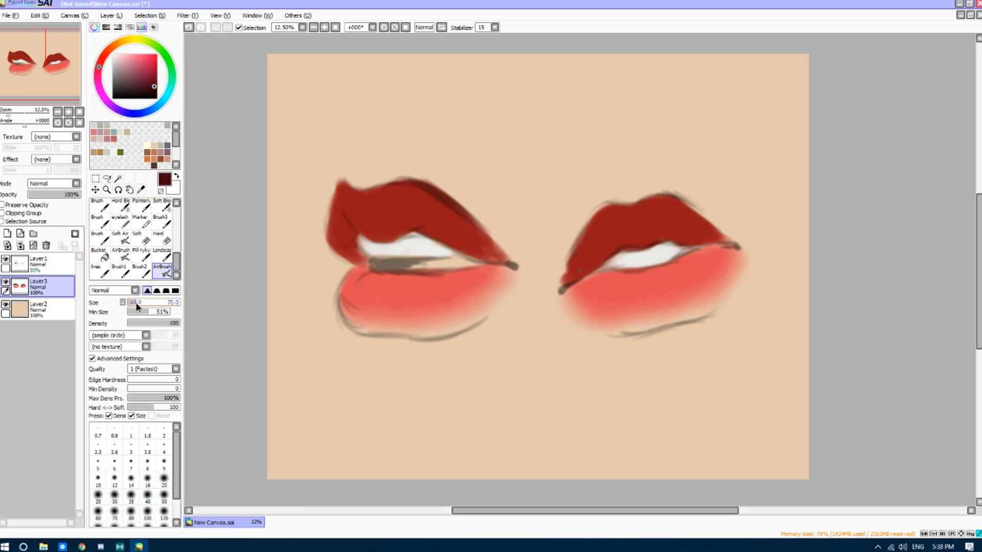
{"action": "left_click_drag", "start_coordinate": [138, 304], "coordinate": [139, 304]}
{"action": "mouse_move", "coordinate": [354, 233]}
{"action": "left_mouse_down"}
{"action": "mouse_move", "coordinate": [428, 234]}
{"action": "mouse_move", "coordinate": [415, 235]}
{"action": "mouse_move", "coordinate": [512, 267]}
{"action": "left_mouse_up"}
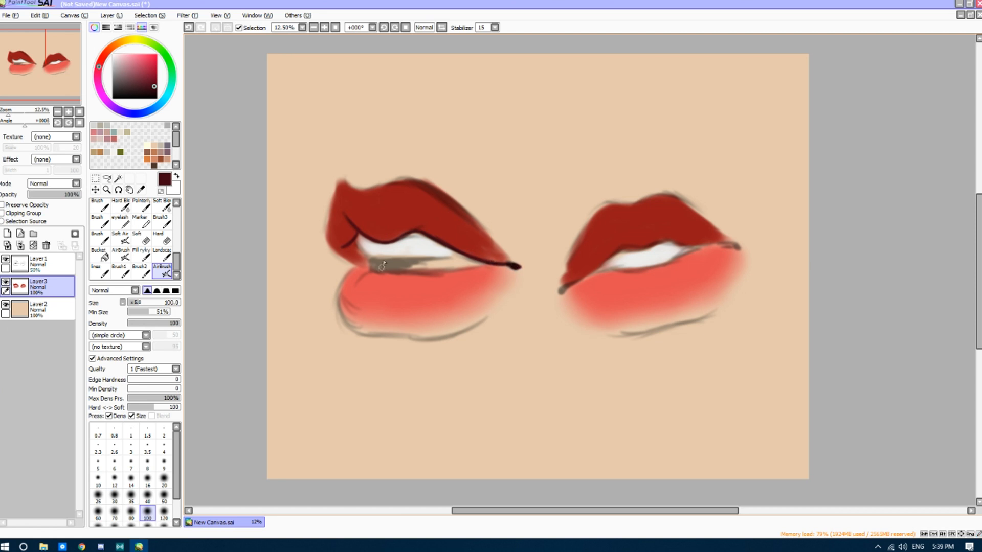
{"action": "mouse_move", "coordinate": [355, 240]}
{"action": "left_mouse_down"}
{"action": "mouse_move", "coordinate": [373, 260]}
{"action": "mouse_move", "coordinate": [362, 276]}
{"action": "mouse_move", "coordinate": [369, 270]}
{"action": "mouse_move", "coordinate": [341, 257]}
{"action": "mouse_move", "coordinate": [371, 275]}
{"action": "mouse_move", "coordinate": [368, 266]}
{"action": "mouse_move", "coordinate": [425, 274]}
{"action": "mouse_move", "coordinate": [403, 271]}
{"action": "mouse_move", "coordinate": [497, 265]}
{"action": "left_mouse_up"}
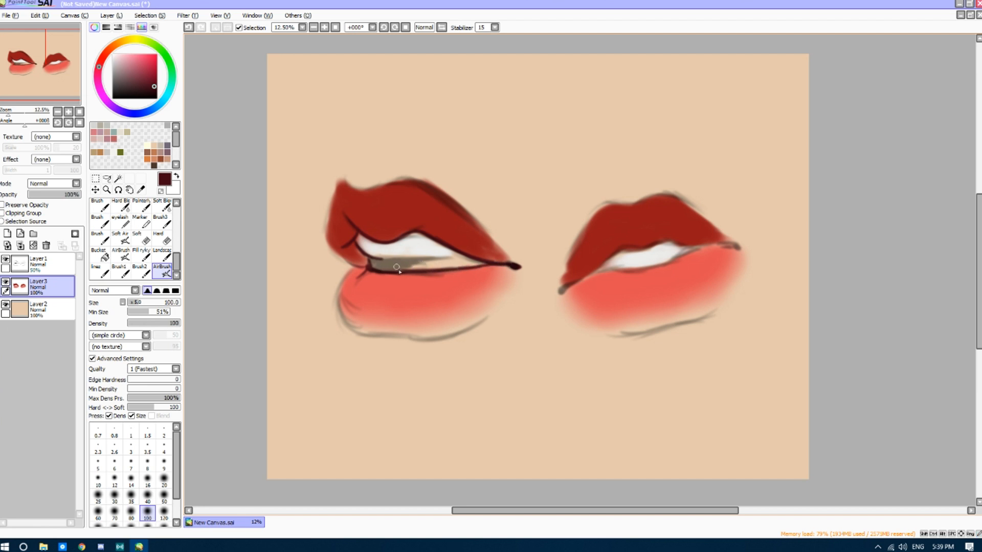
{"action": "left_click_drag", "start_coordinate": [369, 258], "coordinate": [393, 260]}
{"action": "mouse_move", "coordinate": [601, 264]}
{"action": "left_mouse_down"}
{"action": "mouse_move", "coordinate": [583, 281]}
{"action": "mouse_move", "coordinate": [622, 248]}
{"action": "mouse_move", "coordinate": [594, 270]}
{"action": "mouse_move", "coordinate": [655, 241]}
{"action": "mouse_move", "coordinate": [727, 242]}
{"action": "mouse_move", "coordinate": [701, 250]}
{"action": "mouse_move", "coordinate": [725, 245]}
{"action": "left_mouse_up"}
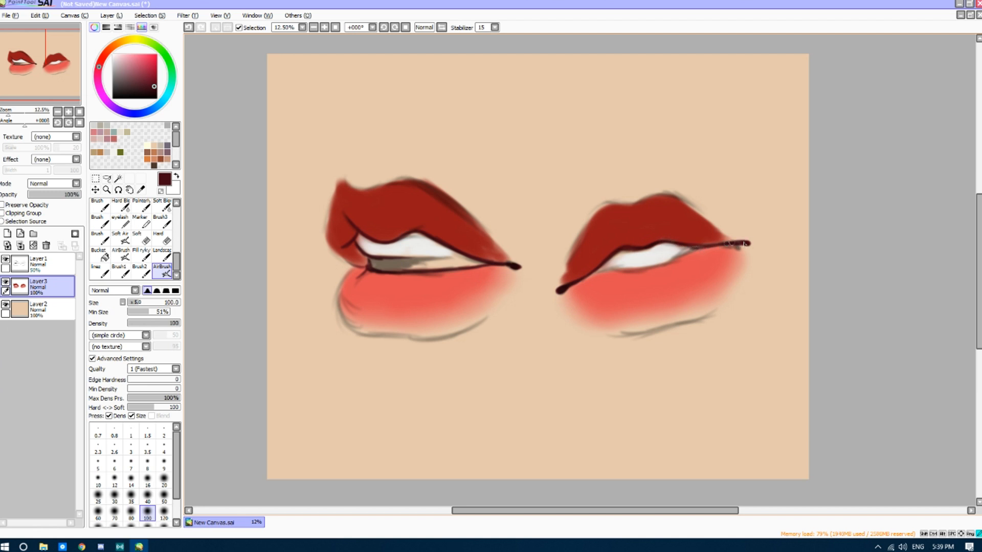
{"action": "left_click_drag", "start_coordinate": [597, 279], "coordinate": [693, 250]}
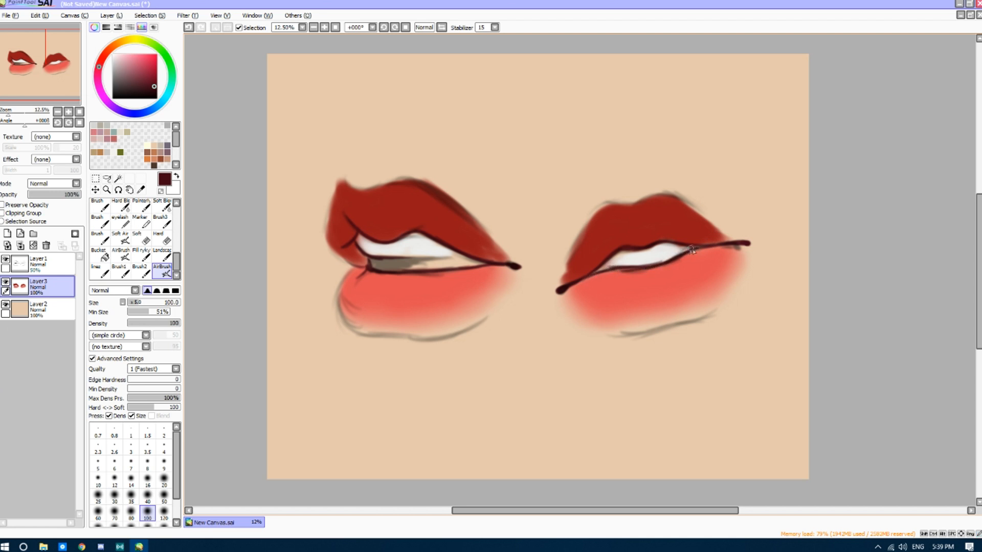
Hide the Layer1 sketch briefly to examine the painted lips without it, and show it again
{"action": "left_click", "coordinate": [142, 191]}
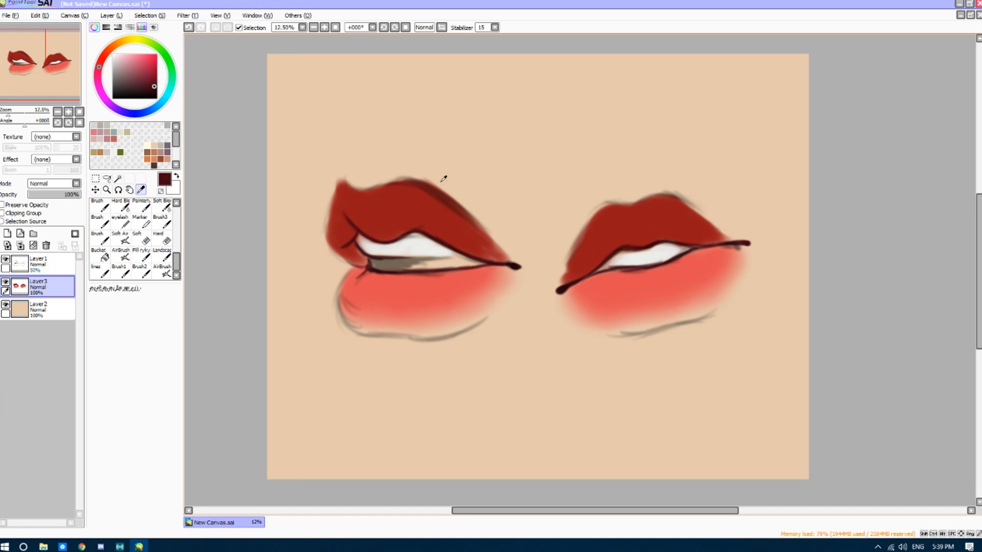
{"action": "left_click", "coordinate": [41, 264]}
{"action": "left_click", "coordinate": [5, 261]}
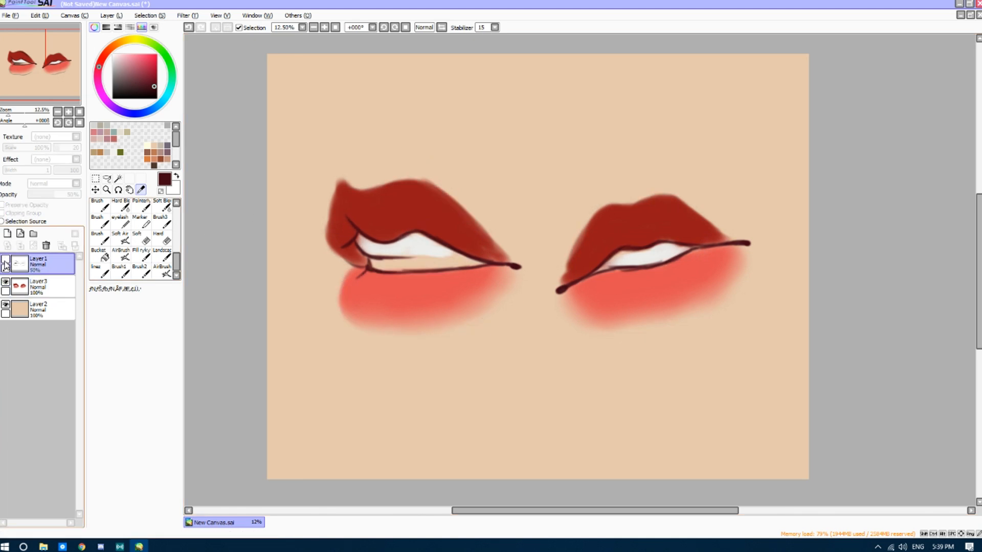
{"action": "left_click", "coordinate": [5, 261]}
On Layer2, paint a brownish-orange shadow beneath the left mouth's lower lip with Brush2 at size 155 and soften it with the soft blending brush
{"action": "left_click", "coordinate": [59, 286]}
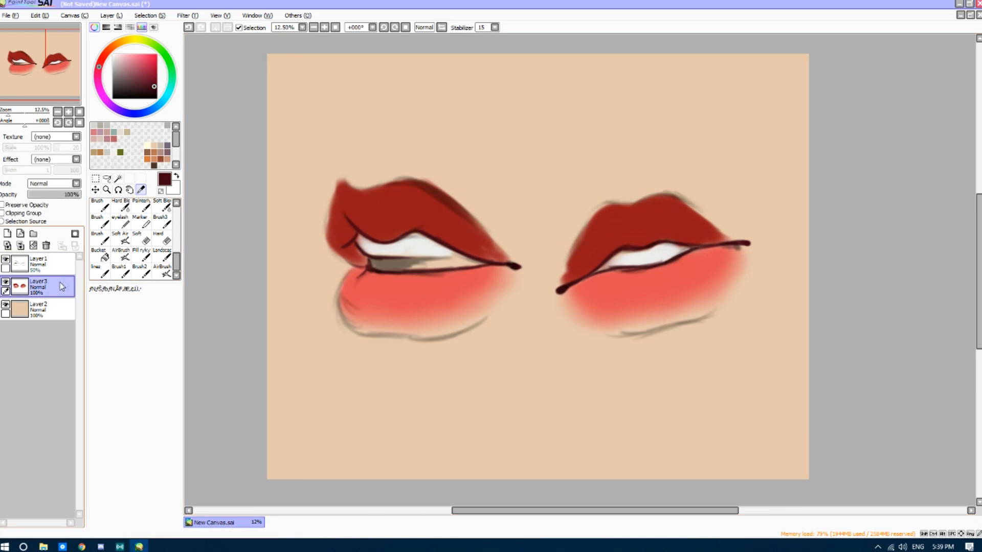
{"action": "left_click", "coordinate": [68, 310]}
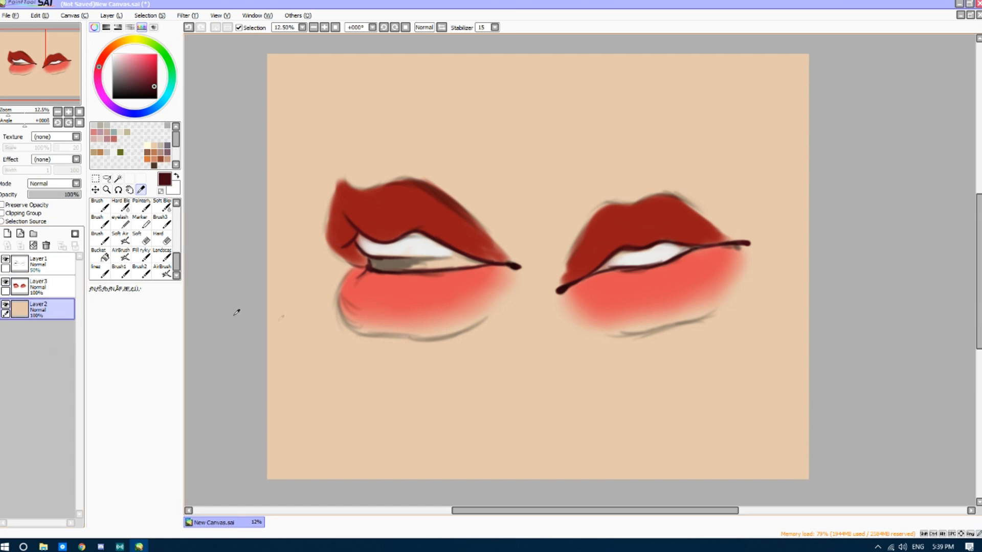
{"action": "left_click", "coordinate": [379, 357]}
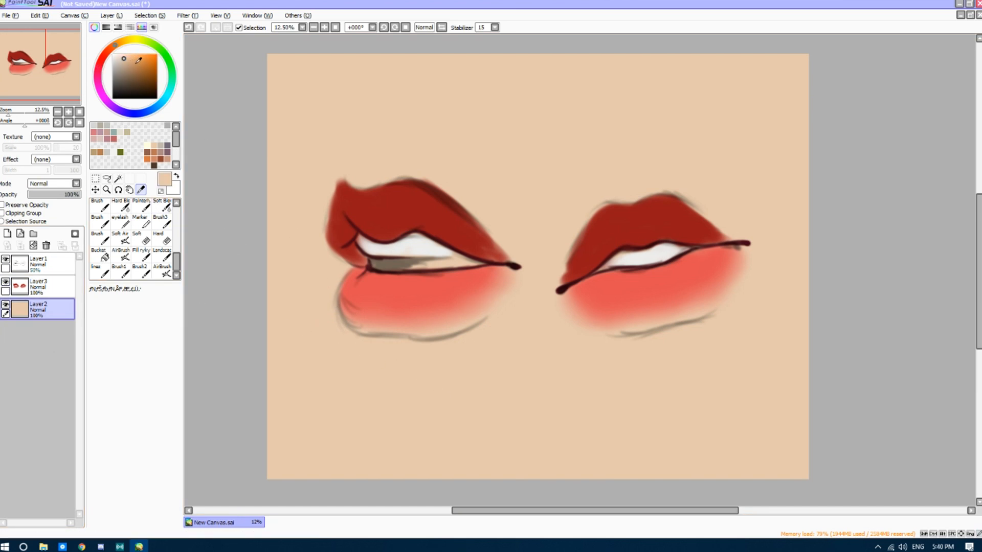
{"action": "left_click", "coordinate": [134, 62]}
{"action": "left_click", "coordinate": [112, 48]}
{"action": "left_click", "coordinate": [140, 270]}
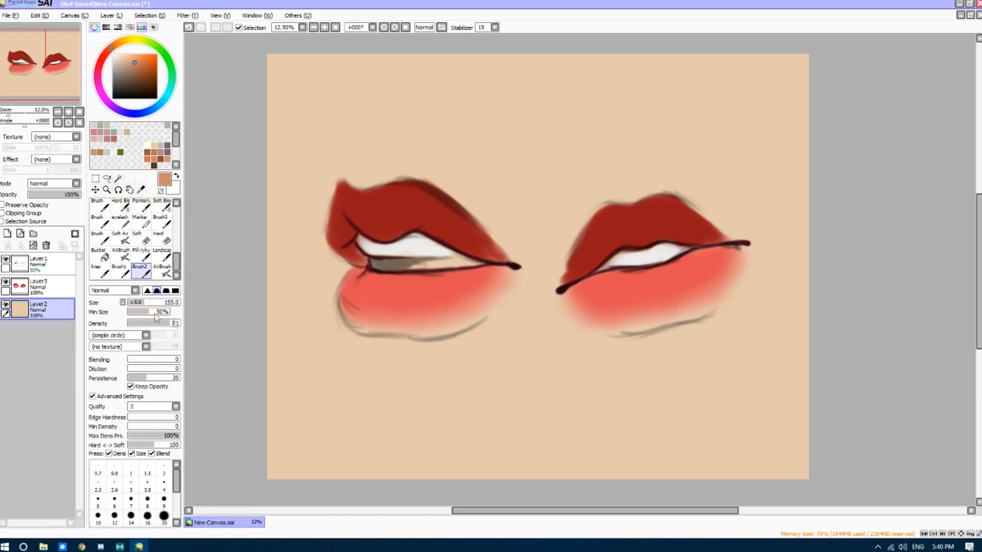
{"action": "mouse_move", "coordinate": [353, 334]}
{"action": "left_mouse_down"}
{"action": "mouse_move", "coordinate": [395, 347]}
{"action": "mouse_move", "coordinate": [363, 340]}
{"action": "mouse_move", "coordinate": [420, 343]}
{"action": "mouse_move", "coordinate": [471, 328]}
{"action": "mouse_move", "coordinate": [455, 340]}
{"action": "mouse_move", "coordinate": [474, 322]}
{"action": "mouse_move", "coordinate": [365, 339]}
{"action": "mouse_move", "coordinate": [346, 324]}
{"action": "mouse_move", "coordinate": [362, 340]}
{"action": "mouse_move", "coordinate": [421, 346]}
{"action": "mouse_move", "coordinate": [381, 348]}
{"action": "mouse_move", "coordinate": [460, 337]}
{"action": "left_mouse_up"}
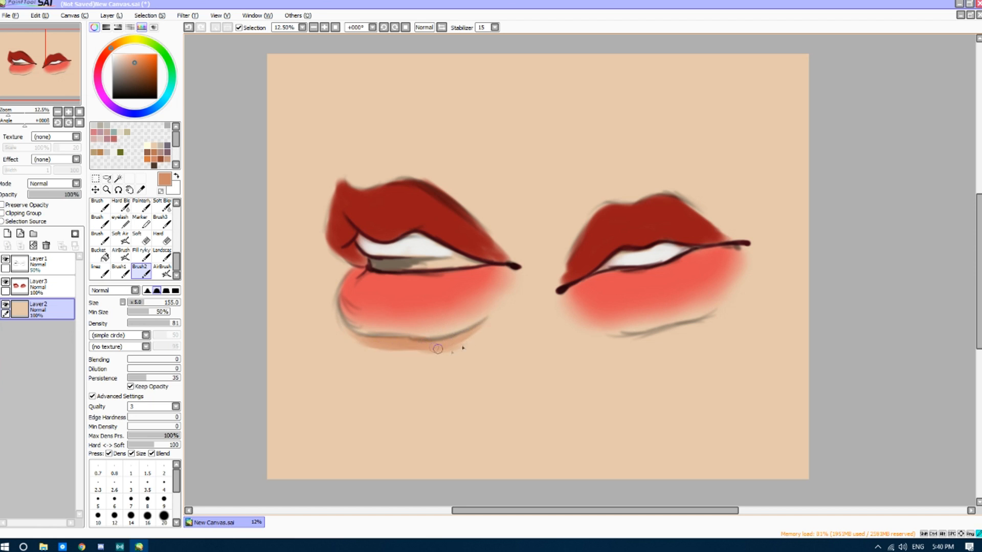
{"action": "left_click", "coordinate": [163, 207]}
{"action": "mouse_move", "coordinate": [350, 338]}
{"action": "left_mouse_down"}
{"action": "mouse_move", "coordinate": [431, 354]}
{"action": "mouse_move", "coordinate": [467, 346]}
{"action": "mouse_move", "coordinate": [482, 328]}
{"action": "left_mouse_up"}
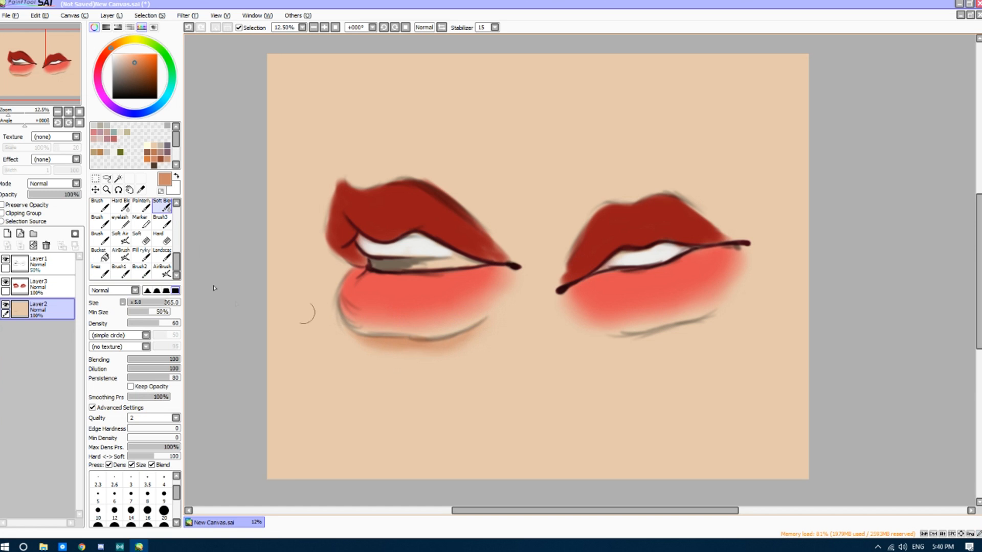
Paint the same brownish-orange shadow beneath the right mouth's lower lip with Brush2 and blend it softly into the skin
{"action": "left_click", "coordinate": [139, 270]}
{"action": "mouse_move", "coordinate": [591, 333]}
{"action": "left_mouse_down"}
{"action": "mouse_move", "coordinate": [637, 336]}
{"action": "mouse_move", "coordinate": [603, 342]}
{"action": "mouse_move", "coordinate": [669, 330]}
{"action": "mouse_move", "coordinate": [617, 342]}
{"action": "mouse_move", "coordinate": [692, 323]}
{"action": "left_mouse_up"}
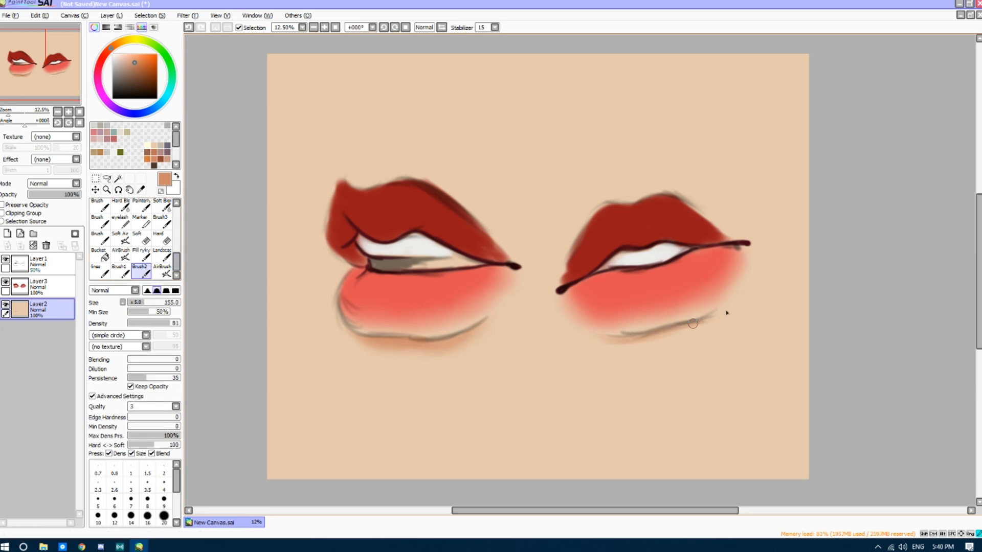
{"action": "mouse_move", "coordinate": [590, 335]}
{"action": "left_mouse_down"}
{"action": "mouse_move", "coordinate": [637, 342]}
{"action": "mouse_move", "coordinate": [627, 342]}
{"action": "mouse_move", "coordinate": [690, 329]}
{"action": "mouse_move", "coordinate": [734, 300]}
{"action": "left_mouse_up"}
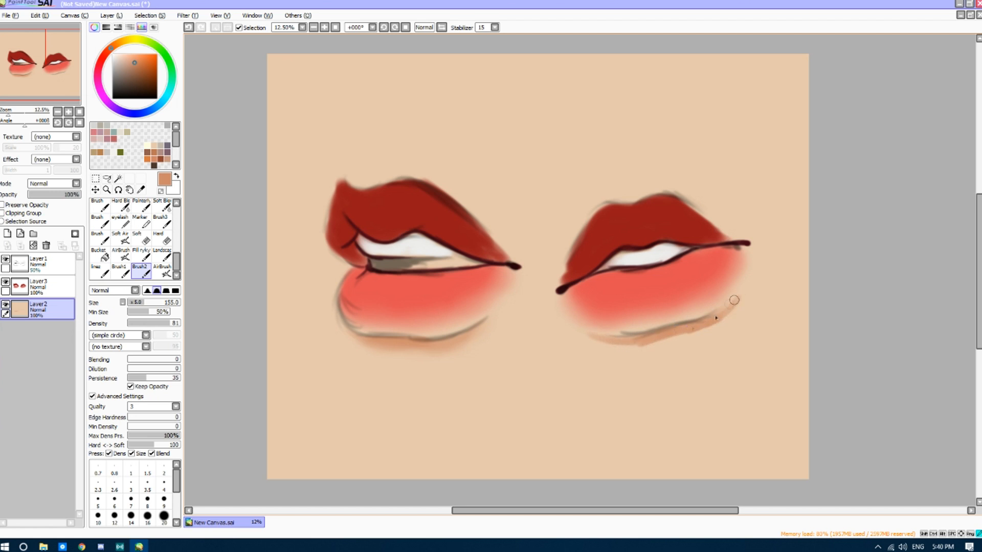
{"action": "mouse_move", "coordinate": [643, 339]}
{"action": "left_mouse_down"}
{"action": "mouse_move", "coordinate": [593, 339]}
{"action": "mouse_move", "coordinate": [635, 343]}
{"action": "mouse_move", "coordinate": [721, 313]}
{"action": "left_mouse_up"}
{"action": "left_click", "coordinate": [162, 207]}
{"action": "mouse_move", "coordinate": [607, 351]}
{"action": "left_mouse_down"}
{"action": "mouse_move", "coordinate": [695, 335]}
{"action": "mouse_move", "coordinate": [745, 305]}
{"action": "left_mouse_up"}
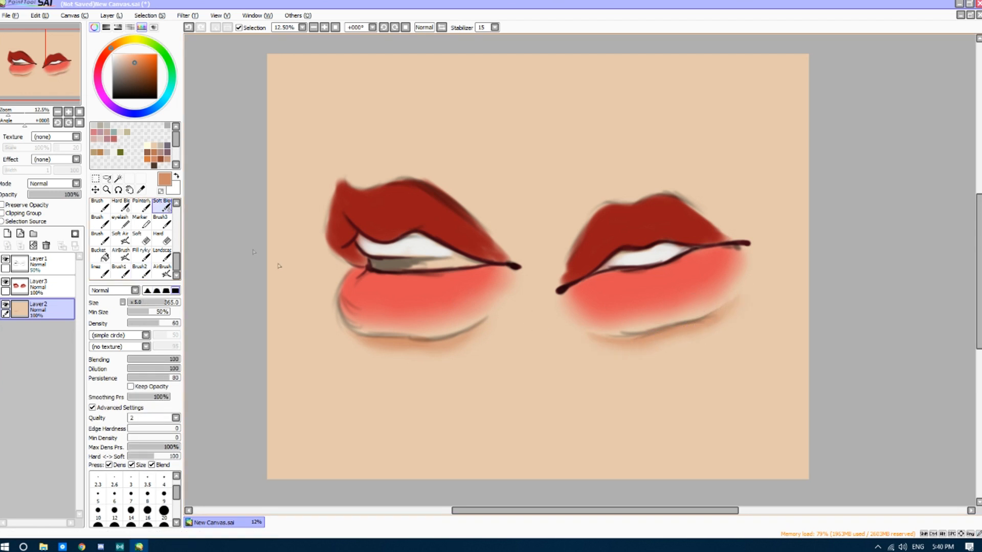
Shade the skin around the mouth corners in brownish orange with the AirBrush at size 195 and soften the patches with the soft blending brush
{"action": "left_click", "coordinate": [161, 275]}
{"action": "left_click_drag", "start_coordinate": [149, 305], "coordinate": [152, 305]}
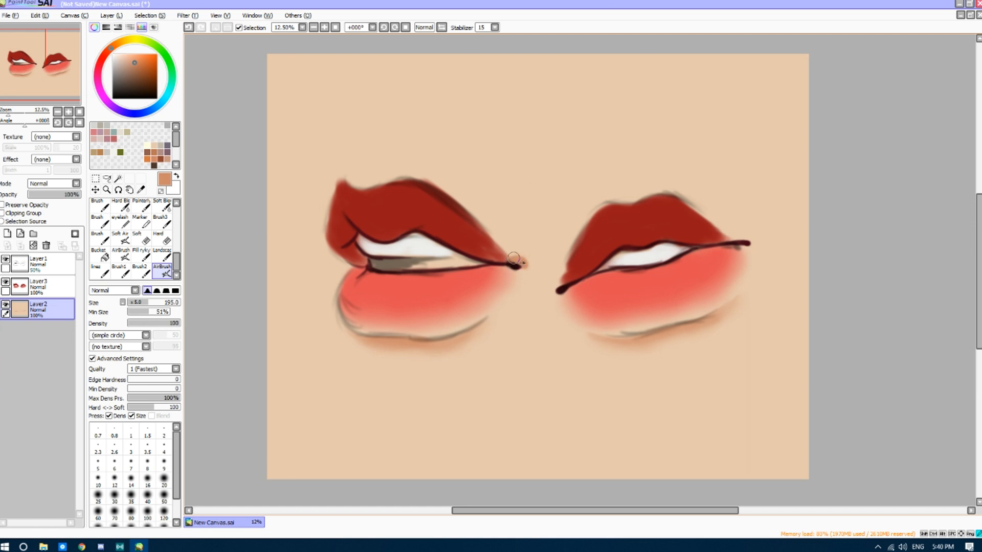
{"action": "left_click_drag", "start_coordinate": [551, 286], "coordinate": [554, 285]}
{"action": "left_click_drag", "start_coordinate": [729, 241], "coordinate": [749, 238]}
{"action": "left_click_drag", "start_coordinate": [747, 237], "coordinate": [751, 238]}
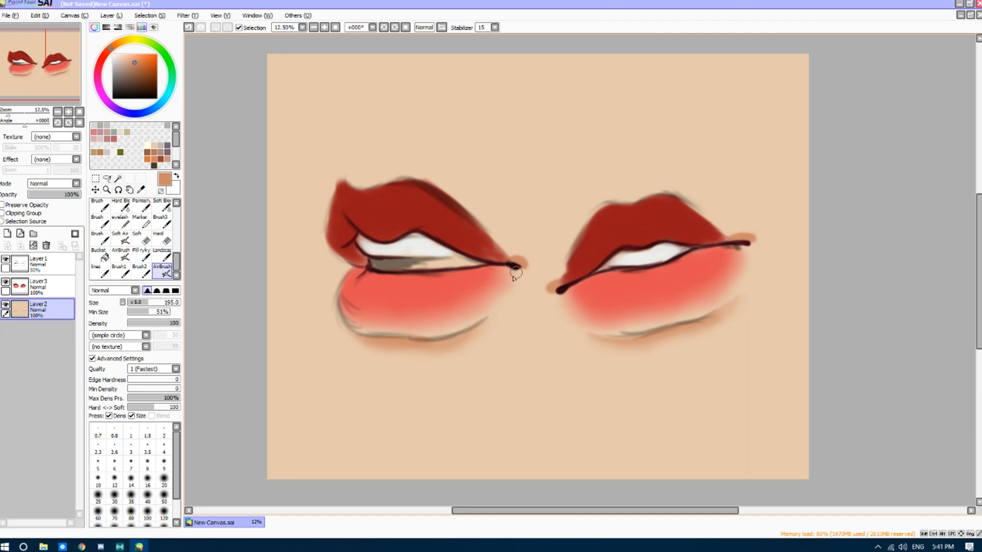
{"action": "left_click", "coordinate": [162, 205]}
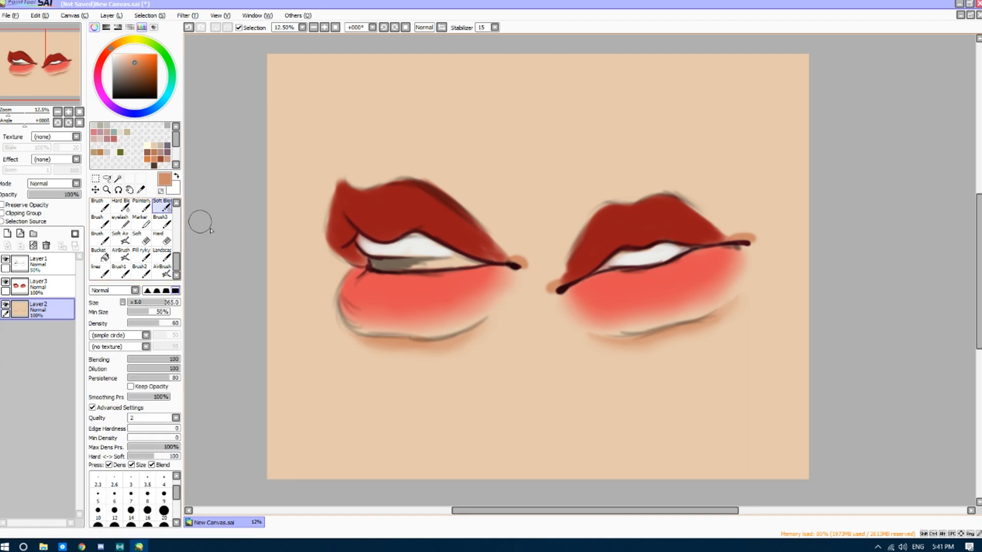
{"action": "mouse_move", "coordinate": [520, 251]}
{"action": "left_mouse_down"}
{"action": "mouse_move", "coordinate": [544, 280]}
{"action": "mouse_move", "coordinate": [556, 275]}
{"action": "mouse_move", "coordinate": [557, 264]}
{"action": "left_mouse_up"}
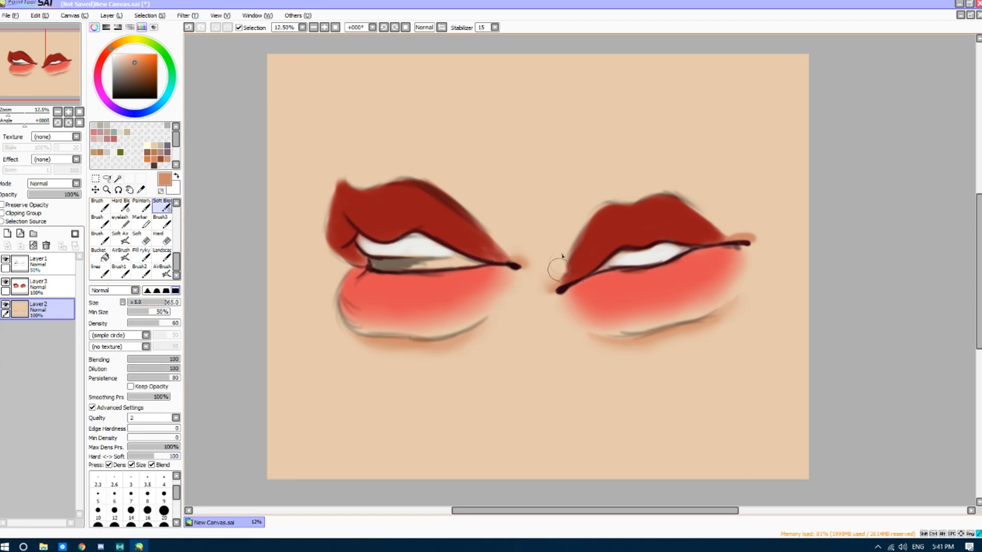
{"action": "mouse_move", "coordinate": [751, 226]}
{"action": "left_mouse_down"}
{"action": "mouse_move", "coordinate": [734, 226]}
{"action": "mouse_move", "coordinate": [756, 228]}
{"action": "mouse_move", "coordinate": [757, 238]}
{"action": "left_mouse_up"}
Paint pale cream highlights just below the mouth corners, using a lightened skin tone and Brush2 at size 145
{"action": "left_click", "coordinate": [141, 190]}
{"action": "left_click", "coordinate": [321, 145]}
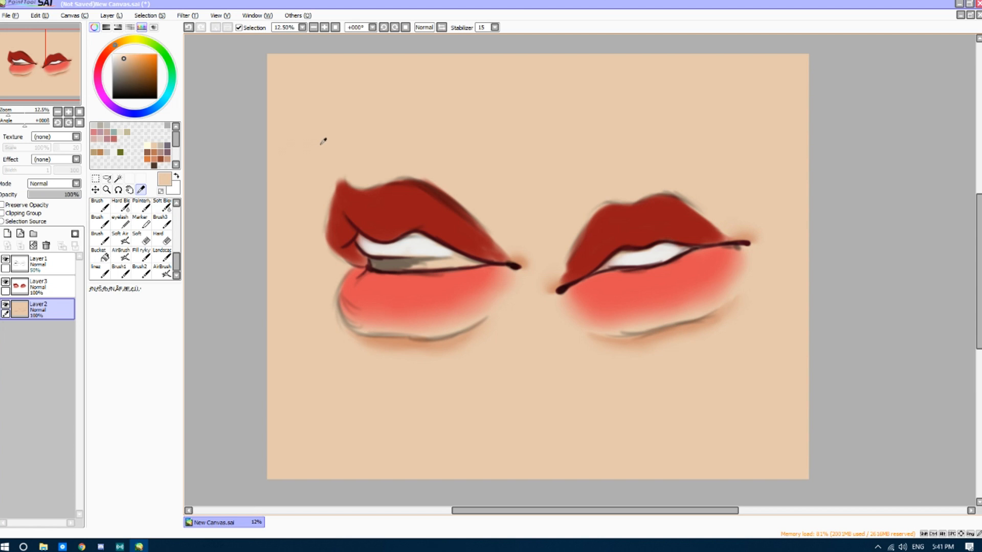
{"action": "left_click_drag", "start_coordinate": [124, 57], "coordinate": [117, 53]}
{"action": "left_click", "coordinate": [142, 271]}
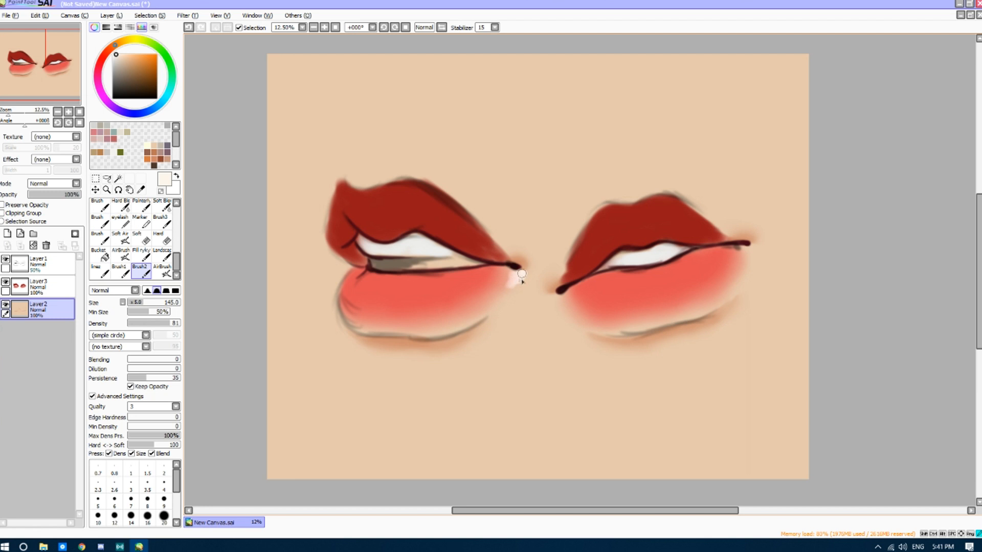
{"action": "mouse_move", "coordinate": [509, 286]}
{"action": "left_mouse_down"}
{"action": "mouse_move", "coordinate": [516, 280]}
{"action": "mouse_move", "coordinate": [559, 301]}
{"action": "mouse_move", "coordinate": [550, 301]}
{"action": "left_mouse_up"}
{"action": "left_click_drag", "start_coordinate": [744, 250], "coordinate": [751, 254]}
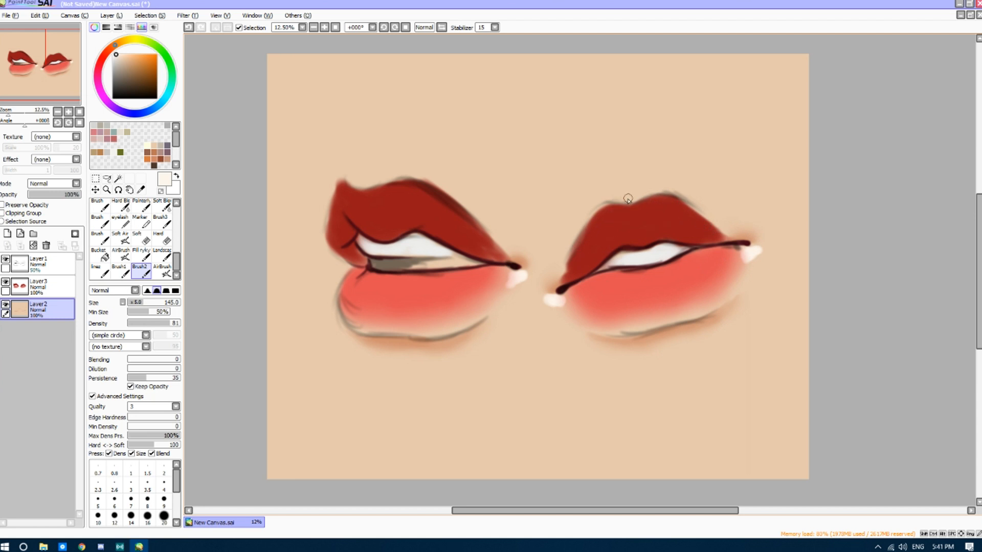
Trace the skin along the upper edge of both upper lips with the pale cream highlight colour
{"action": "mouse_move", "coordinate": [627, 203]}
{"action": "left_mouse_down"}
{"action": "mouse_move", "coordinate": [597, 205]}
{"action": "mouse_move", "coordinate": [621, 199]}
{"action": "mouse_move", "coordinate": [589, 211]}
{"action": "mouse_move", "coordinate": [580, 228]}
{"action": "left_mouse_up"}
{"action": "mouse_move", "coordinate": [634, 202]}
{"action": "left_mouse_down"}
{"action": "mouse_move", "coordinate": [669, 191]}
{"action": "mouse_move", "coordinate": [656, 173]}
{"action": "mouse_move", "coordinate": [659, 198]}
{"action": "mouse_move", "coordinate": [652, 189]}
{"action": "mouse_move", "coordinate": [701, 212]}
{"action": "left_mouse_up"}
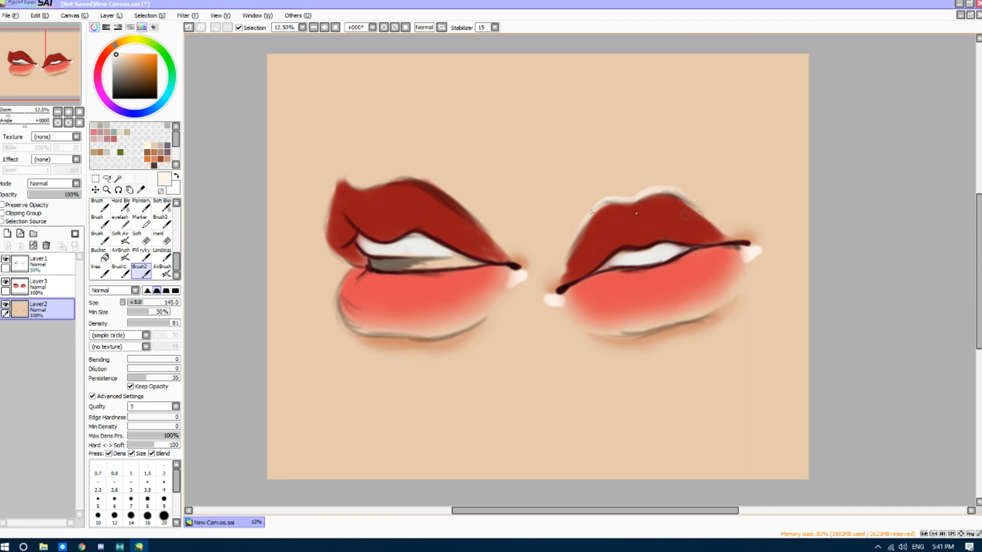
{"action": "mouse_move", "coordinate": [365, 182]}
{"action": "left_mouse_down"}
{"action": "mouse_move", "coordinate": [345, 172]}
{"action": "mouse_move", "coordinate": [363, 186]}
{"action": "mouse_move", "coordinate": [353, 180]}
{"action": "mouse_move", "coordinate": [423, 180]}
{"action": "mouse_move", "coordinate": [340, 178]}
{"action": "left_mouse_up"}
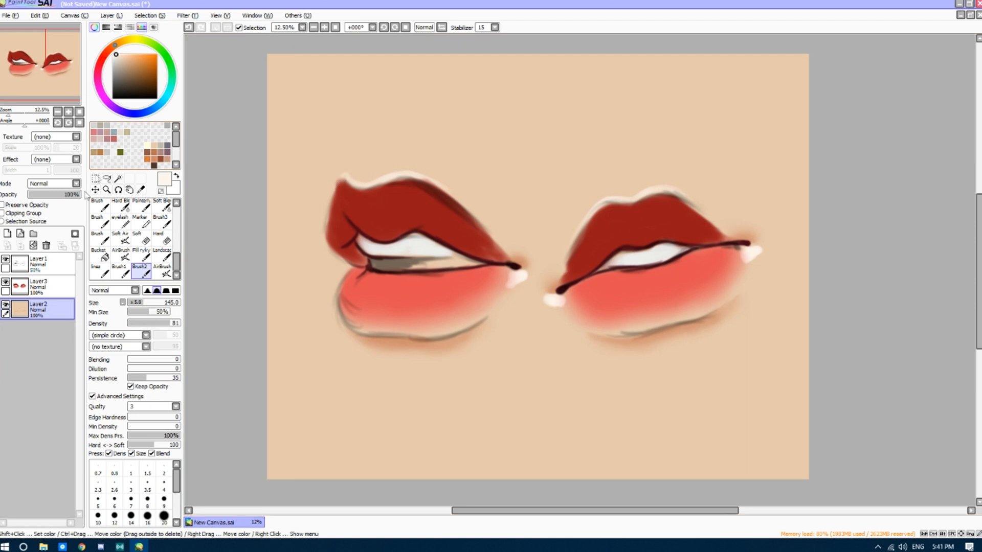
Delete the Layer1 sketch layer
{"action": "left_click", "coordinate": [54, 270]}
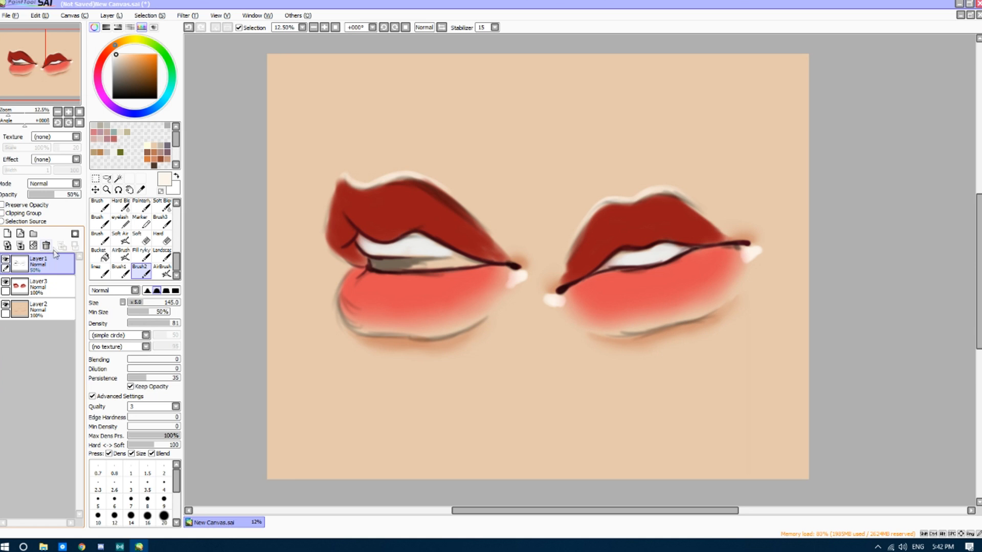
{"action": "left_click", "coordinate": [46, 246]}
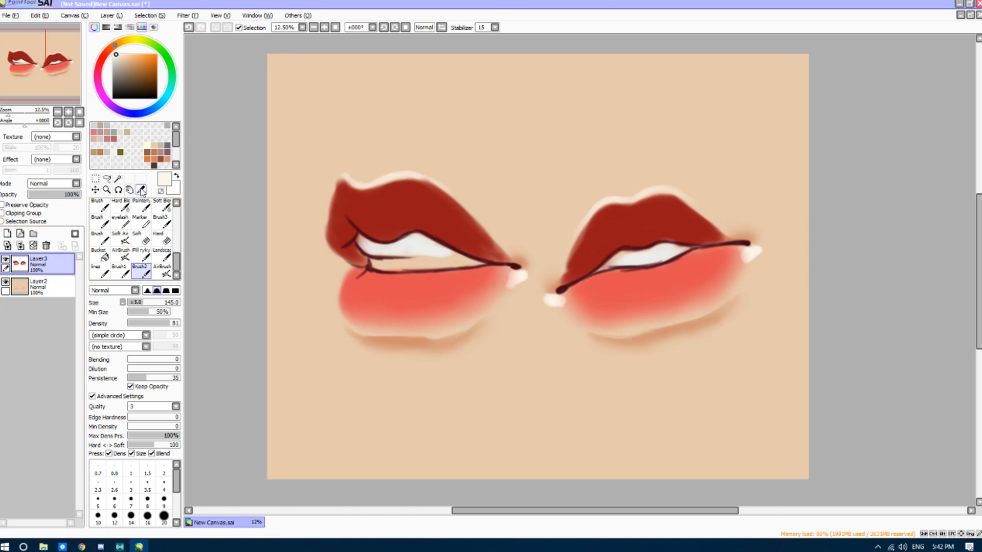
On Layer3, fill the gap below the left mouth's teeth with salmon pink, lightened from the lower-lip colour, using Brush2 at size 175
{"action": "left_click", "coordinate": [142, 190]}
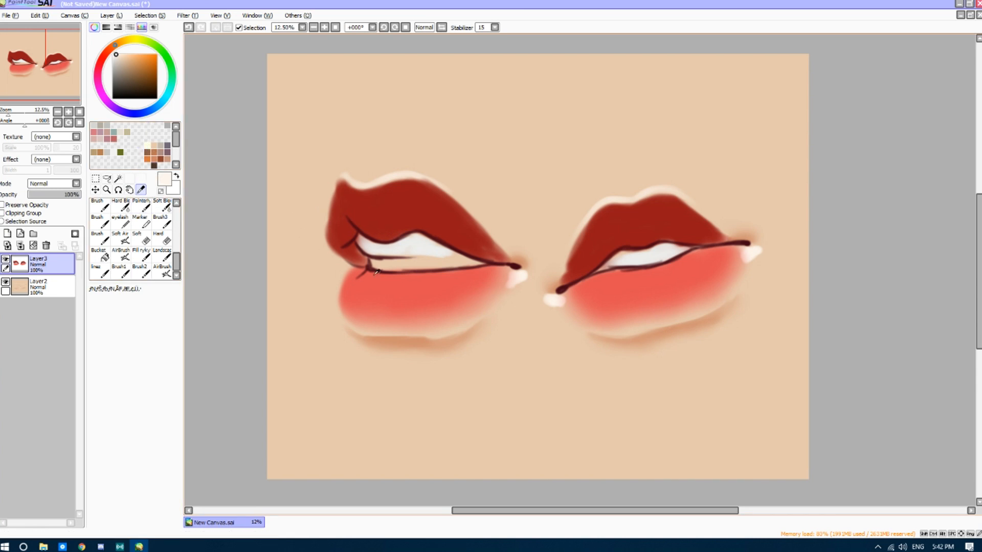
{"action": "left_click", "coordinate": [399, 280]}
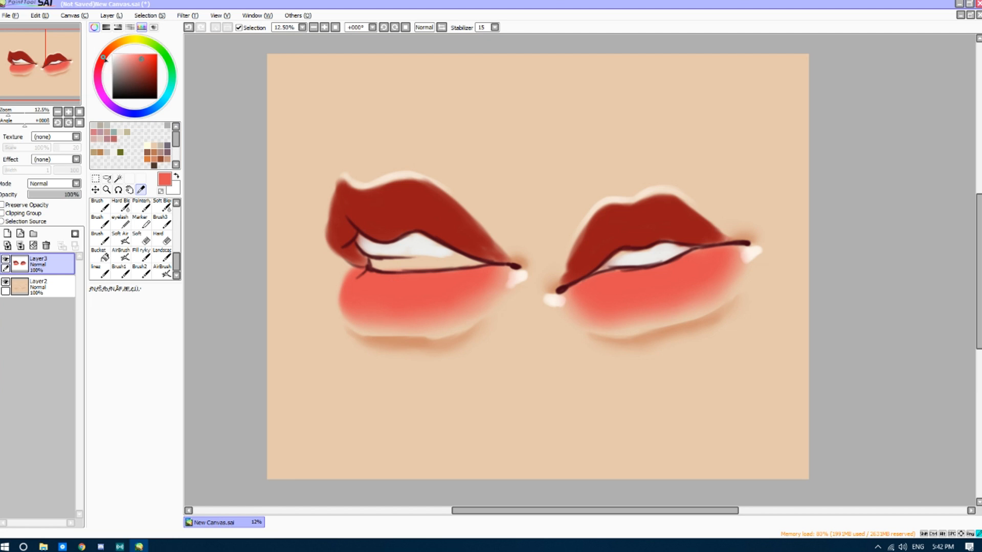
{"action": "left_click", "coordinate": [133, 60]}
{"action": "left_click", "coordinate": [139, 270]}
{"action": "left_click_drag", "start_coordinate": [139, 305], "coordinate": [146, 305]}
{"action": "mouse_move", "coordinate": [406, 268]}
{"action": "left_mouse_down"}
{"action": "mouse_move", "coordinate": [389, 266]}
{"action": "mouse_move", "coordinate": [481, 263]}
{"action": "left_mouse_up"}
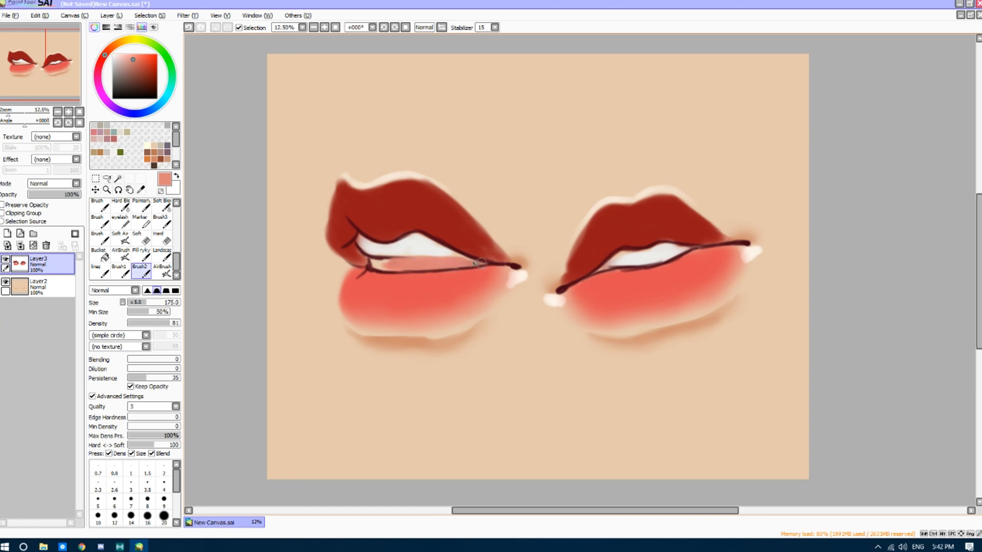
{"action": "left_click_drag", "start_coordinate": [387, 268], "coordinate": [375, 269]}
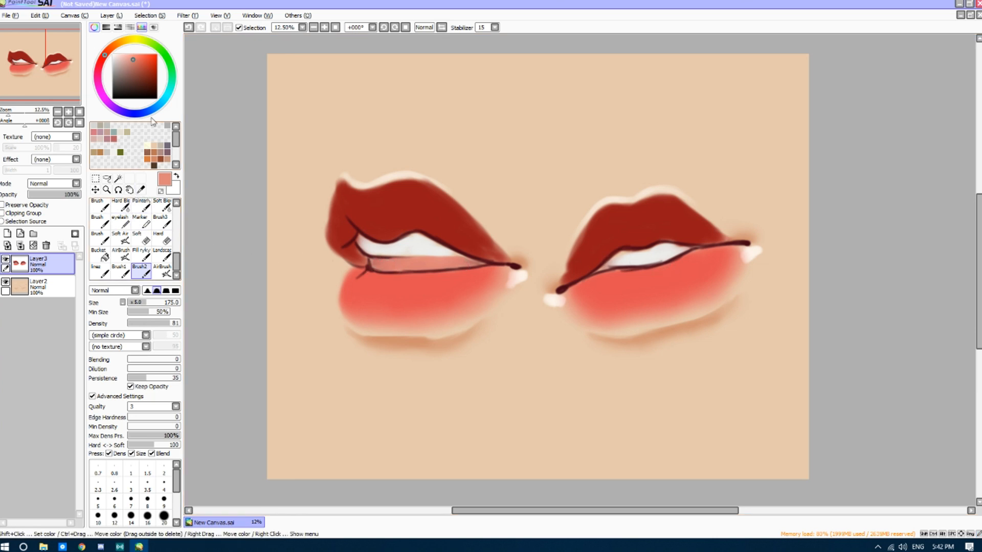
Shade the left mouth's interior below the teeth in darker brownish red, refining the edge along the teeth with Brush2 at size 170
{"action": "left_click_drag", "start_coordinate": [135, 60], "coordinate": [143, 67]}
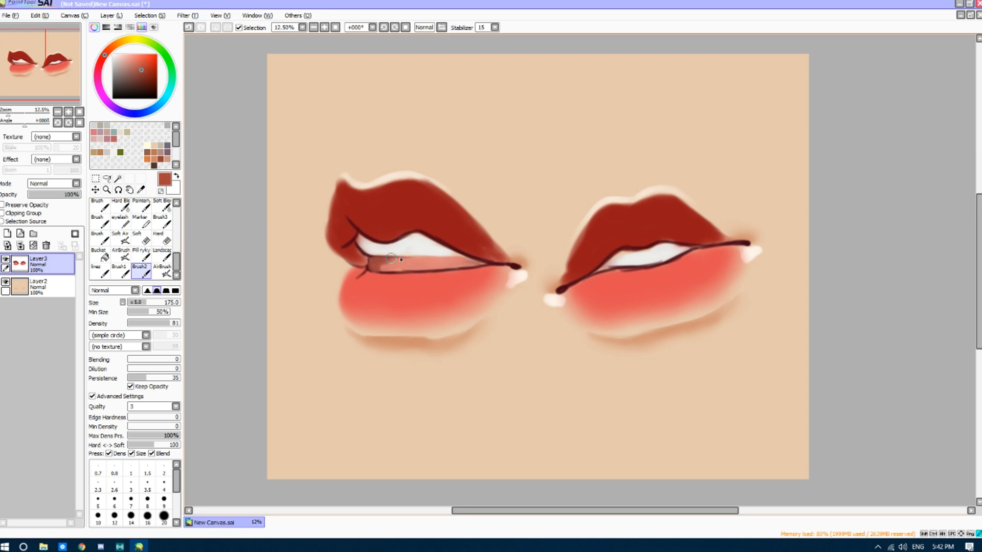
{"action": "left_click_drag", "start_coordinate": [378, 267], "coordinate": [464, 257]}
{"action": "left_click_drag", "start_coordinate": [133, 304], "coordinate": [145, 303]}
{"action": "mouse_move", "coordinate": [360, 244]}
{"action": "left_mouse_down"}
{"action": "mouse_move", "coordinate": [385, 263]}
{"action": "mouse_move", "coordinate": [366, 255]}
{"action": "mouse_move", "coordinate": [463, 255]}
{"action": "left_mouse_up"}
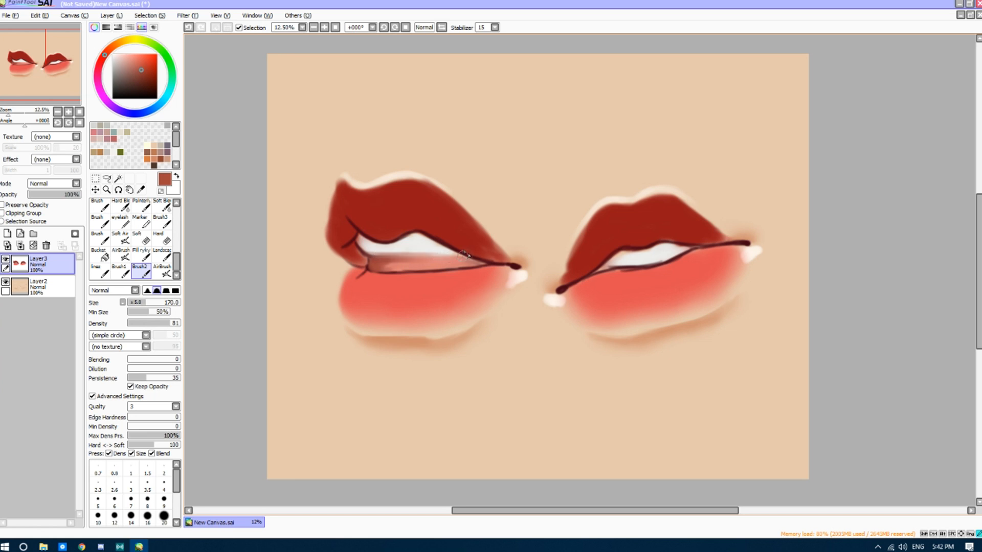
Add soft coral highlights to the centre of both upper lips with the colour sampled from the lower lip and Brush2 at size 390
{"action": "left_click", "coordinate": [142, 190]}
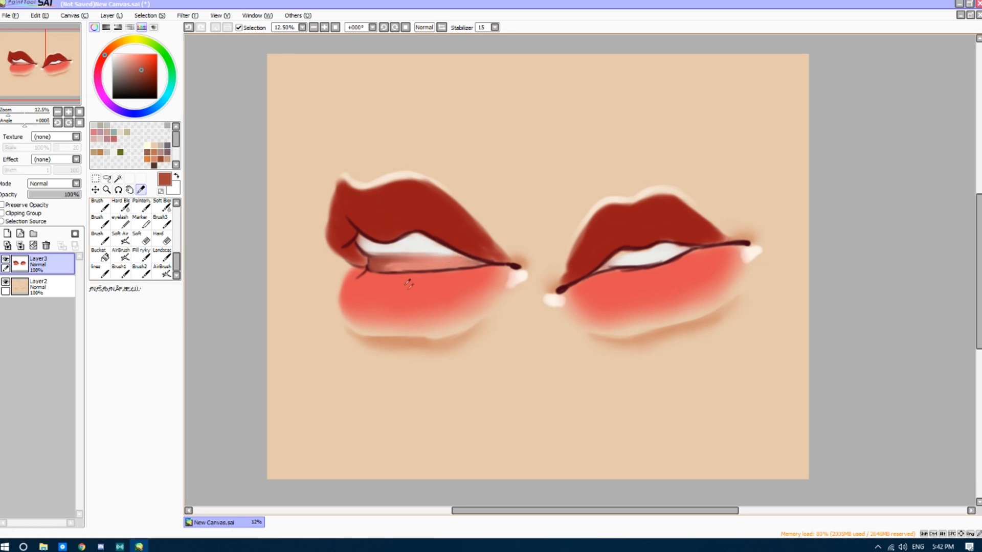
{"action": "left_click", "coordinate": [403, 290]}
{"action": "left_click", "coordinate": [139, 270]}
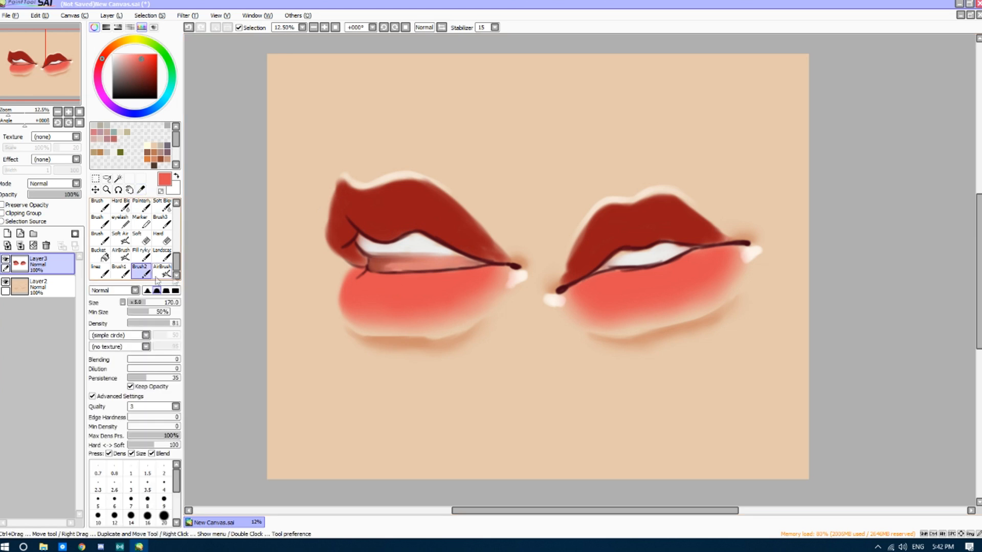
{"action": "left_click_drag", "start_coordinate": [155, 305], "coordinate": [168, 304]}
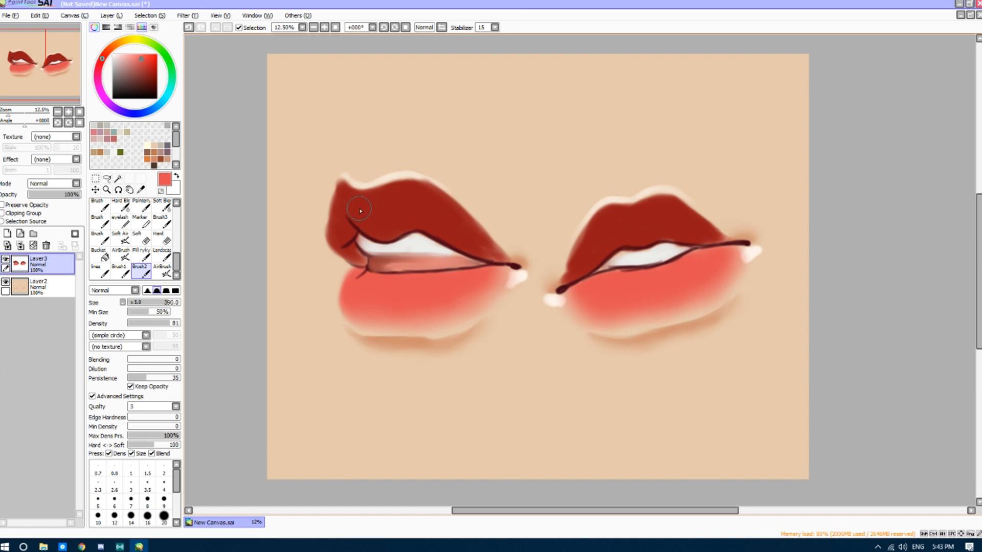
{"action": "left_click_drag", "start_coordinate": [365, 207], "coordinate": [381, 226]}
{"action": "mouse_move", "coordinate": [370, 211]}
{"action": "left_mouse_down"}
{"action": "mouse_move", "coordinate": [387, 225]}
{"action": "mouse_move", "coordinate": [372, 200]}
{"action": "mouse_move", "coordinate": [390, 218]}
{"action": "mouse_move", "coordinate": [403, 203]}
{"action": "left_mouse_up"}
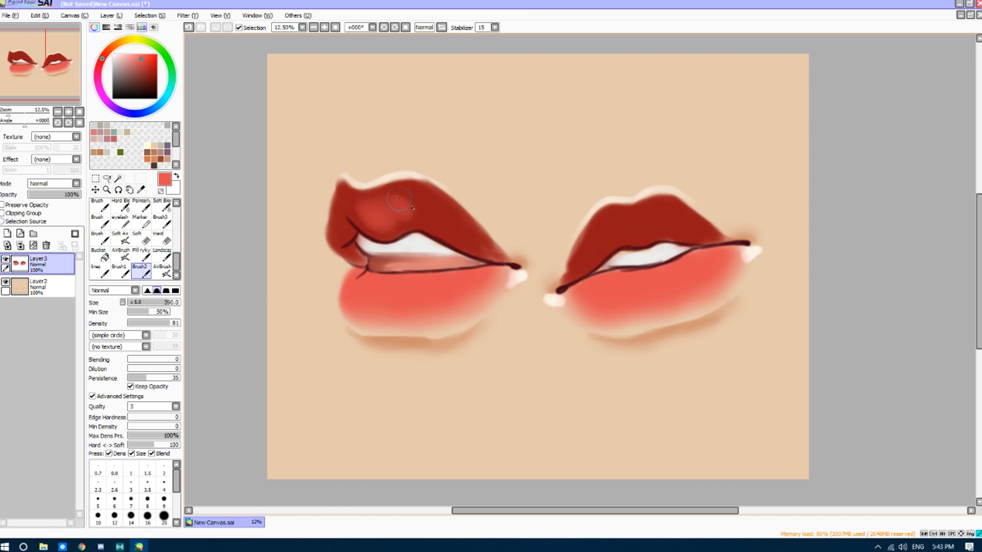
{"action": "mouse_move", "coordinate": [616, 218]}
{"action": "left_mouse_down"}
{"action": "mouse_move", "coordinate": [641, 236]}
{"action": "mouse_move", "coordinate": [649, 212]}
{"action": "mouse_move", "coordinate": [630, 239]}
{"action": "left_mouse_up"}
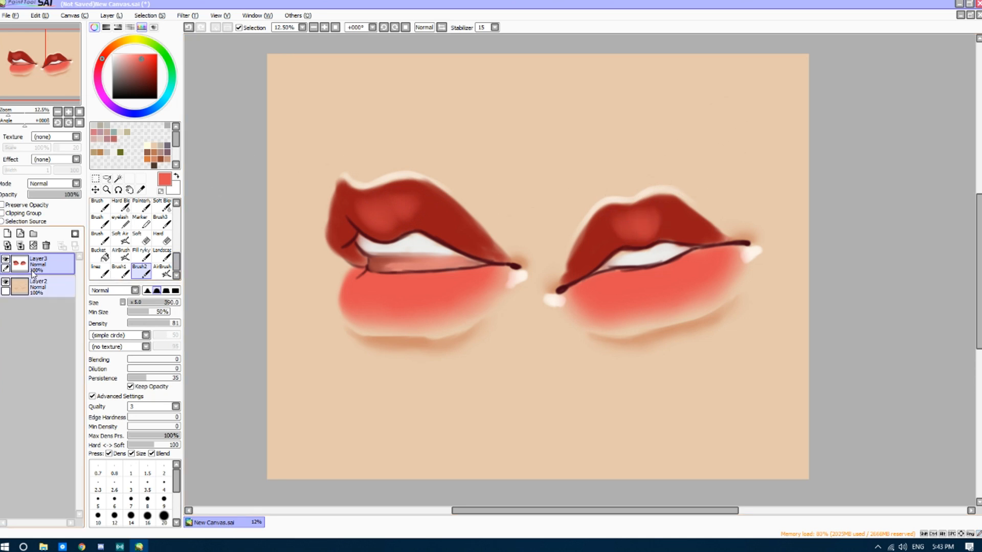
Add a new layer above Layer3 and set its blending mode to Multiply
{"action": "left_click", "coordinate": [7, 236]}
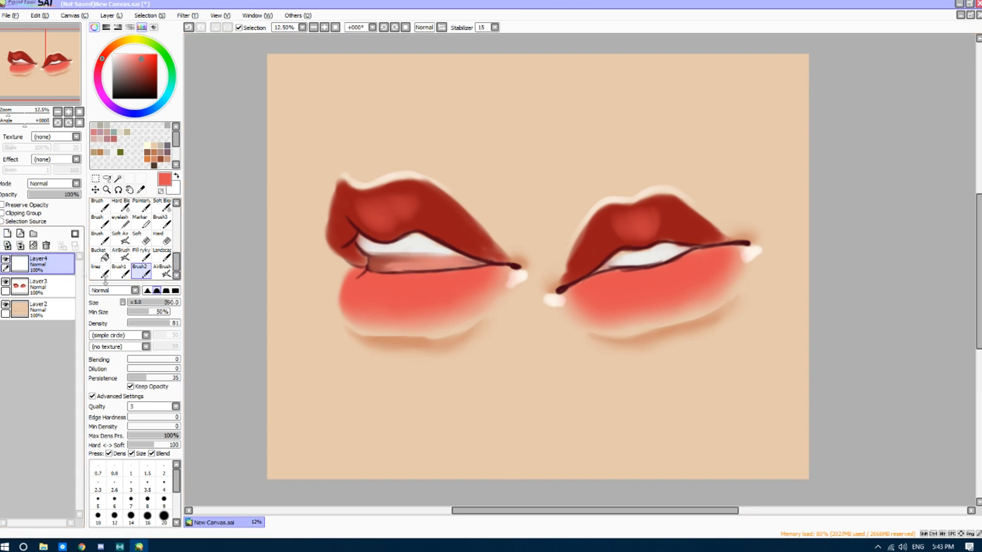
{"action": "left_click", "coordinate": [51, 185]}
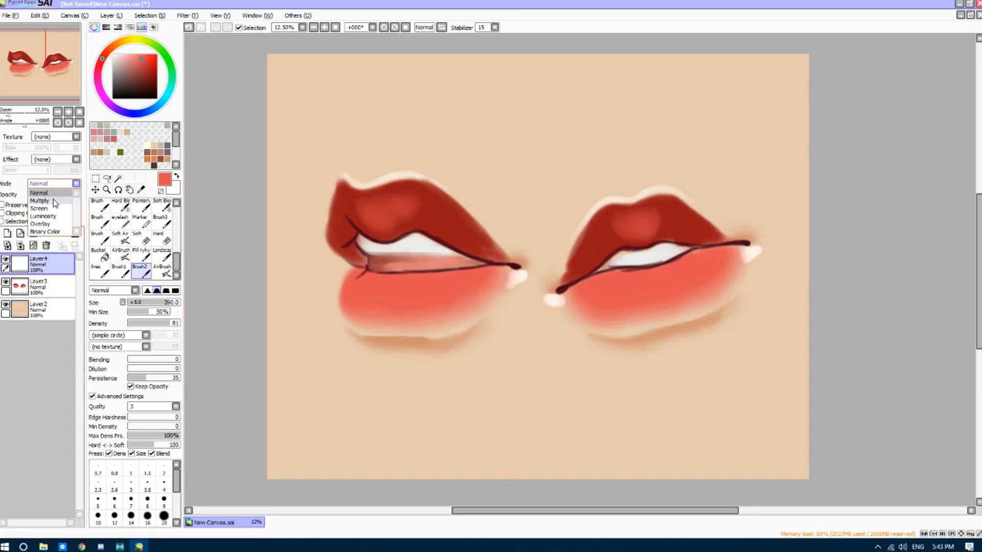
{"action": "left_click", "coordinate": [53, 200]}
On the Multiply layer, shade both lips along the mouth openings with dark red sampled from the left upper lip, using Brush2 at size 335
{"action": "left_click", "coordinate": [141, 190]}
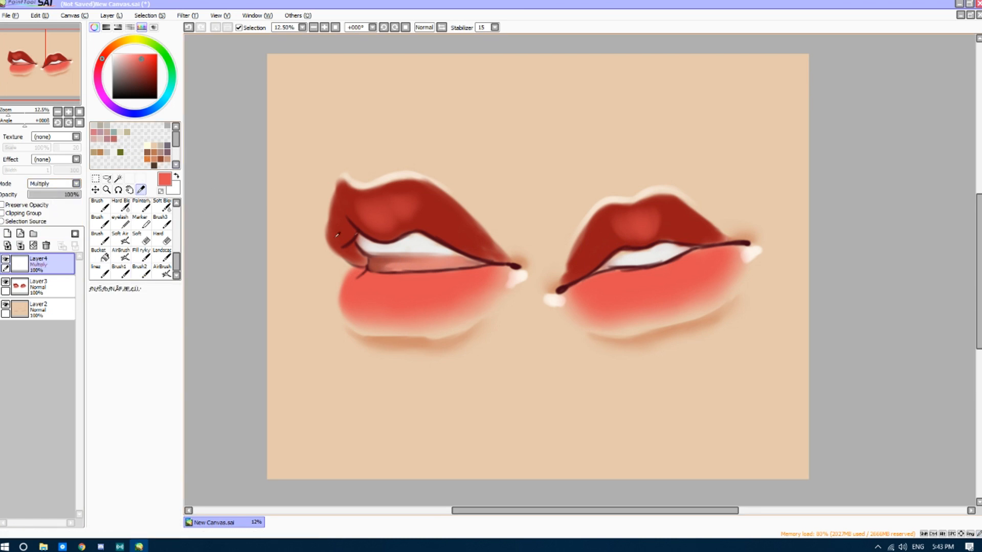
{"action": "left_click", "coordinate": [445, 229]}
{"action": "left_click", "coordinate": [140, 271]}
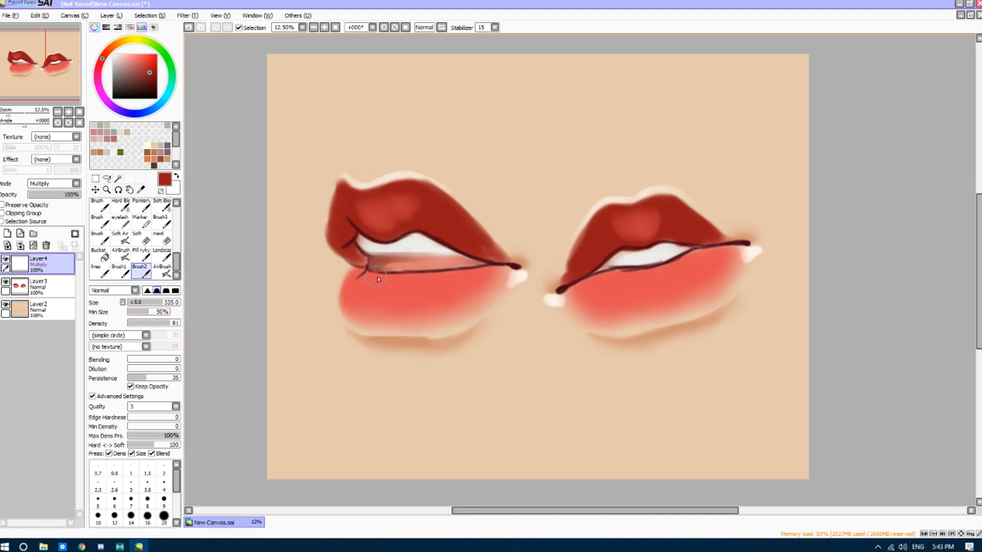
{"action": "mouse_move", "coordinate": [363, 272]}
{"action": "left_mouse_down"}
{"action": "mouse_move", "coordinate": [463, 277]}
{"action": "mouse_move", "coordinate": [436, 285]}
{"action": "mouse_move", "coordinate": [431, 277]}
{"action": "mouse_move", "coordinate": [513, 266]}
{"action": "left_mouse_up"}
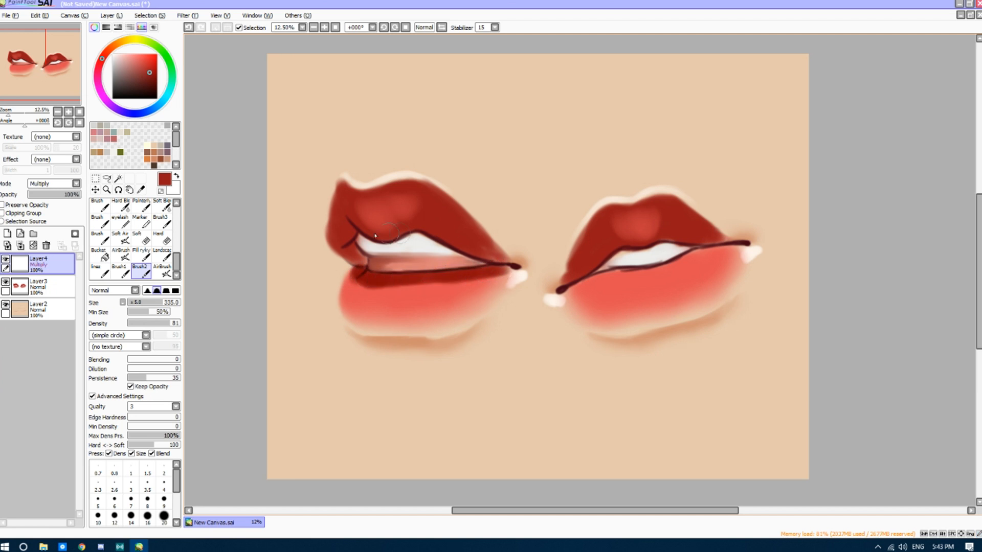
{"action": "mouse_move", "coordinate": [348, 239]}
{"action": "left_mouse_down"}
{"action": "mouse_move", "coordinate": [360, 264]}
{"action": "mouse_move", "coordinate": [348, 242]}
{"action": "mouse_move", "coordinate": [353, 218]}
{"action": "mouse_move", "coordinate": [378, 236]}
{"action": "mouse_move", "coordinate": [443, 235]}
{"action": "mouse_move", "coordinate": [425, 231]}
{"action": "mouse_move", "coordinate": [509, 265]}
{"action": "left_mouse_up"}
{"action": "mouse_move", "coordinate": [597, 278]}
{"action": "left_mouse_down"}
{"action": "mouse_move", "coordinate": [560, 291]}
{"action": "mouse_move", "coordinate": [734, 241]}
{"action": "left_mouse_up"}
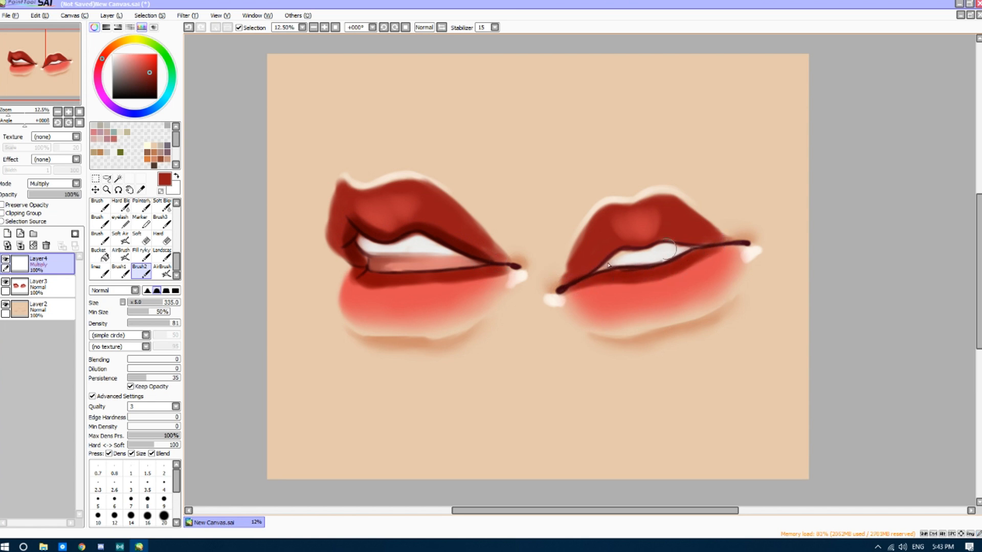
{"action": "mouse_move", "coordinate": [569, 282]}
{"action": "left_mouse_down"}
{"action": "mouse_move", "coordinate": [631, 246]}
{"action": "mouse_move", "coordinate": [616, 246]}
{"action": "mouse_move", "coordinate": [677, 230]}
{"action": "mouse_move", "coordinate": [646, 244]}
{"action": "mouse_move", "coordinate": [721, 243]}
{"action": "left_mouse_up"}
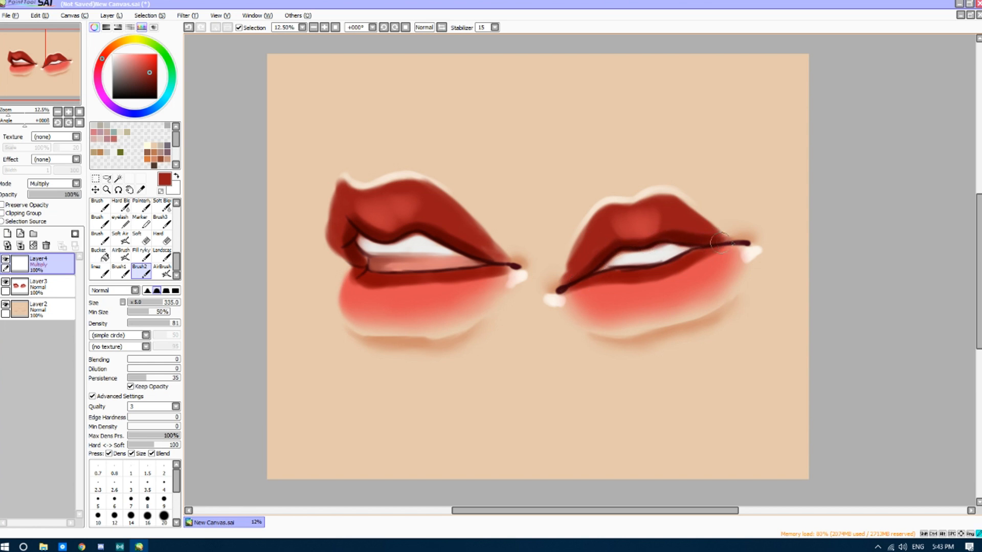
Blend the Multiply shading along the mouth openings of both pairs of lips with the Soft Blend brush at size 445
{"action": "left_click", "coordinate": [169, 210]}
{"action": "key", "text": "bracketright"}
{"action": "mouse_move", "coordinate": [343, 241]}
{"action": "left_mouse_down"}
{"action": "mouse_move", "coordinate": [350, 206]}
{"action": "mouse_move", "coordinate": [397, 224]}
{"action": "mouse_move", "coordinate": [444, 225]}
{"action": "mouse_move", "coordinate": [471, 248]}
{"action": "left_mouse_up"}
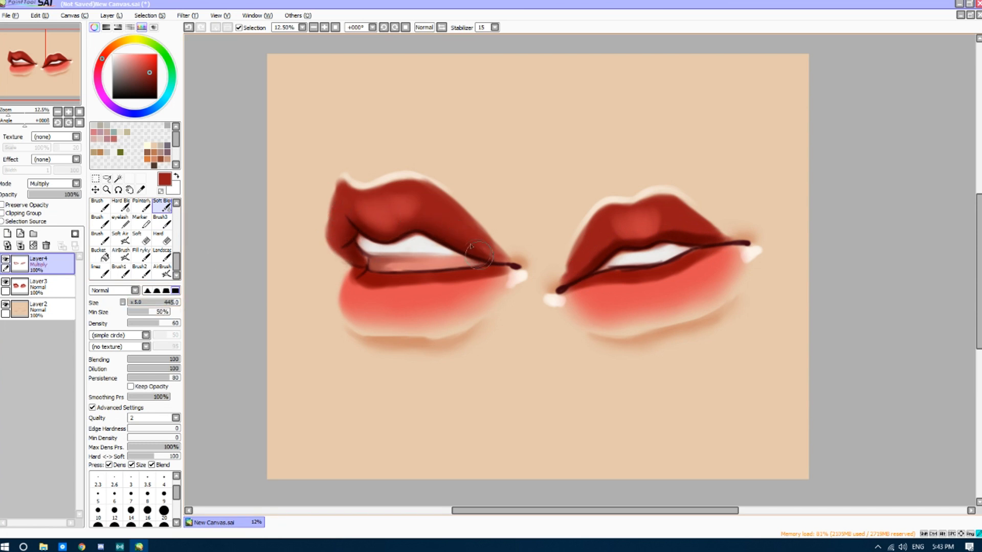
{"action": "mouse_move", "coordinate": [351, 281]}
{"action": "left_mouse_down"}
{"action": "mouse_move", "coordinate": [424, 278]}
{"action": "mouse_move", "coordinate": [422, 296]}
{"action": "mouse_move", "coordinate": [488, 289]}
{"action": "mouse_move", "coordinate": [475, 280]}
{"action": "mouse_move", "coordinate": [494, 271]}
{"action": "left_mouse_up"}
{"action": "left_click_drag", "start_coordinate": [567, 301], "coordinate": [738, 247]}
{"action": "mouse_move", "coordinate": [570, 300]}
{"action": "left_mouse_down"}
{"action": "mouse_move", "coordinate": [613, 235]}
{"action": "mouse_move", "coordinate": [672, 229]}
{"action": "mouse_move", "coordinate": [711, 243]}
{"action": "left_mouse_up"}
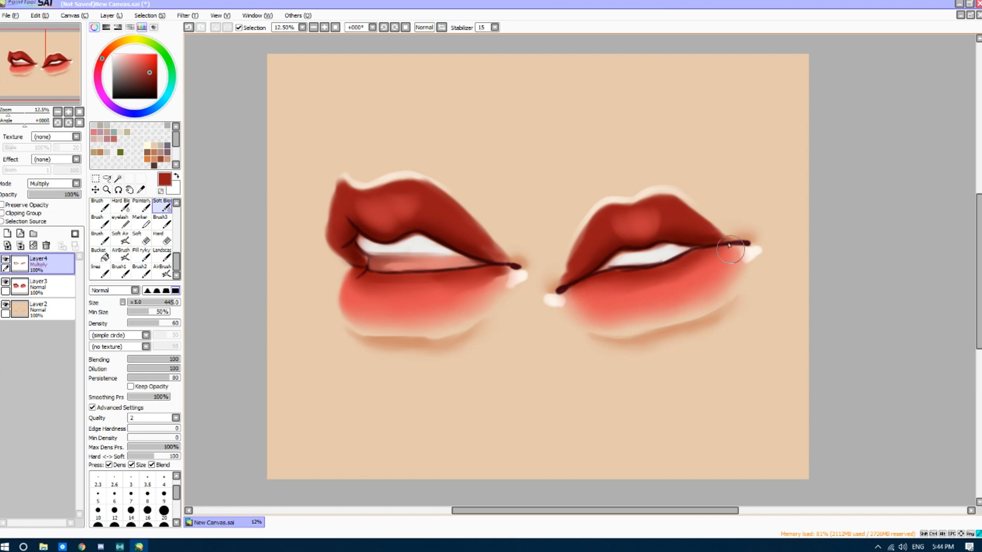
Merge the Multiply layer and Layer3 down into Layer2
{"action": "left_click", "coordinate": [20, 247]}
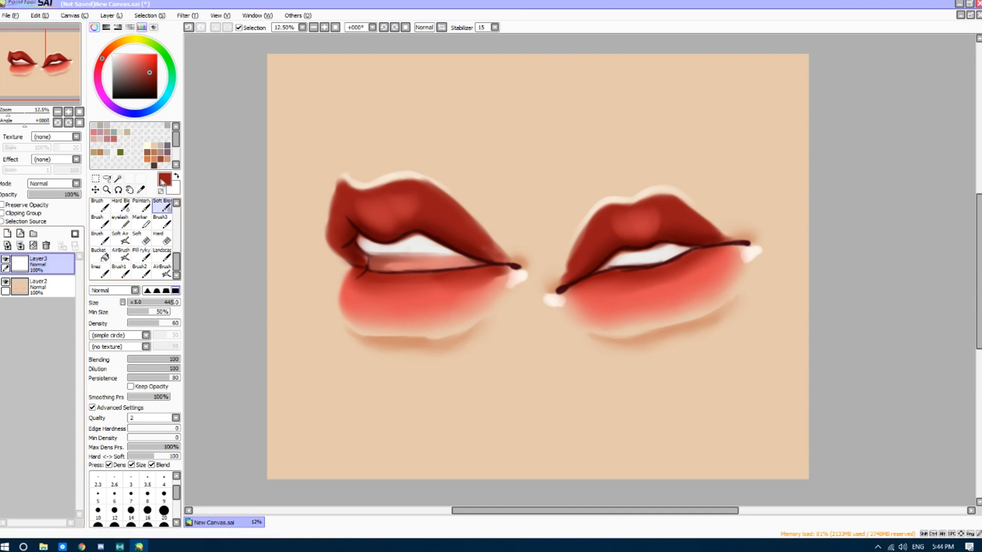
{"action": "key", "text": "alt"}
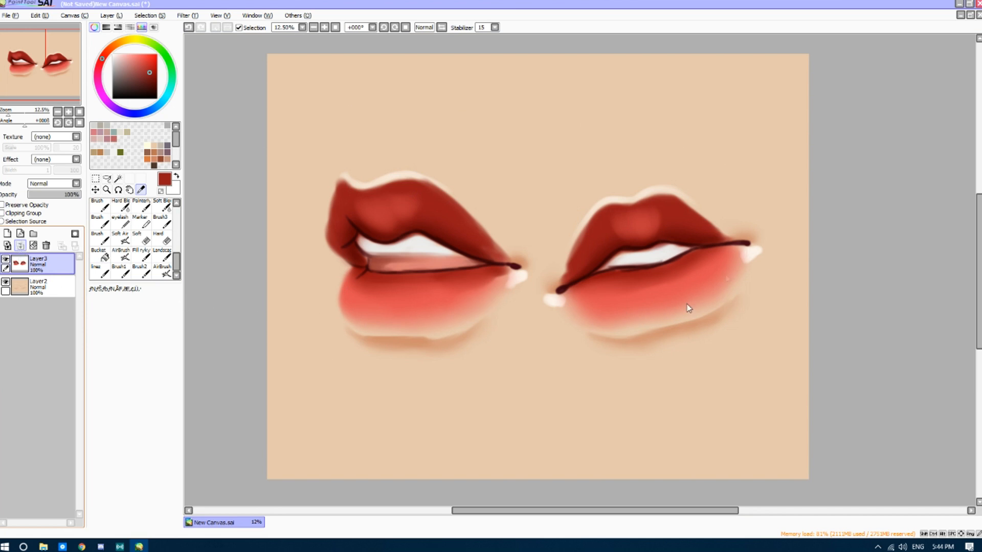
{"action": "key", "text": "ctrl+e"}
Soften the pale highlights at the facing mouth corners with the Soft Blend brush at size 260
{"action": "left_click", "coordinate": [161, 206]}
{"action": "left_click_drag", "start_coordinate": [160, 305], "coordinate": [155, 304]}
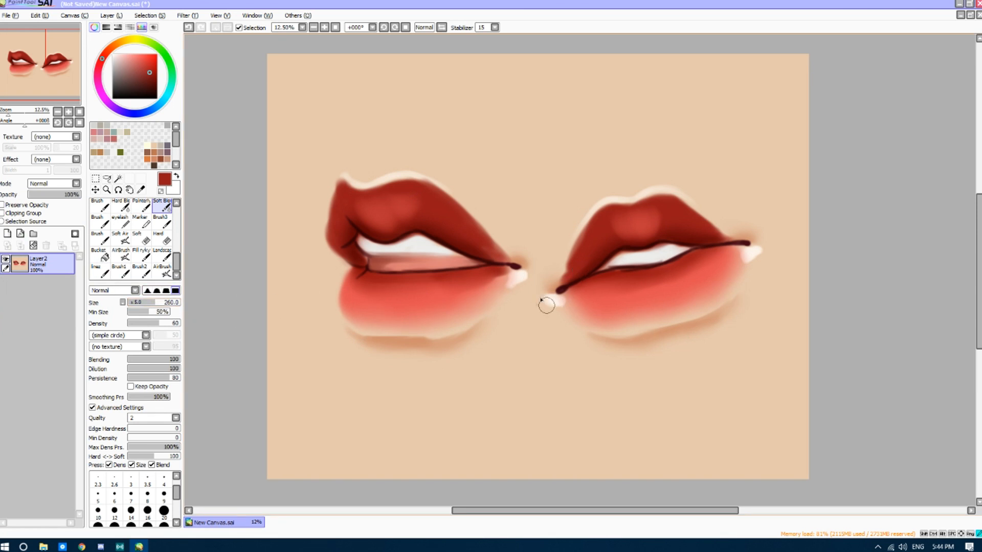
{"action": "mouse_move", "coordinate": [542, 296]}
{"action": "left_mouse_down"}
{"action": "mouse_move", "coordinate": [568, 292]}
{"action": "mouse_move", "coordinate": [572, 263]}
{"action": "mouse_move", "coordinate": [565, 276]}
{"action": "mouse_move", "coordinate": [590, 238]}
{"action": "left_mouse_up"}
{"action": "mouse_move", "coordinate": [515, 278]}
{"action": "left_mouse_down"}
{"action": "mouse_move", "coordinate": [506, 284]}
{"action": "mouse_move", "coordinate": [524, 278]}
{"action": "mouse_move", "coordinate": [506, 272]}
{"action": "mouse_move", "coordinate": [491, 287]}
{"action": "left_mouse_up"}
Smooth the mouth lines, upper-lip shading and outer edges of both mouths with the Soft Blend brush at size 345
{"action": "left_click", "coordinate": [163, 302]}
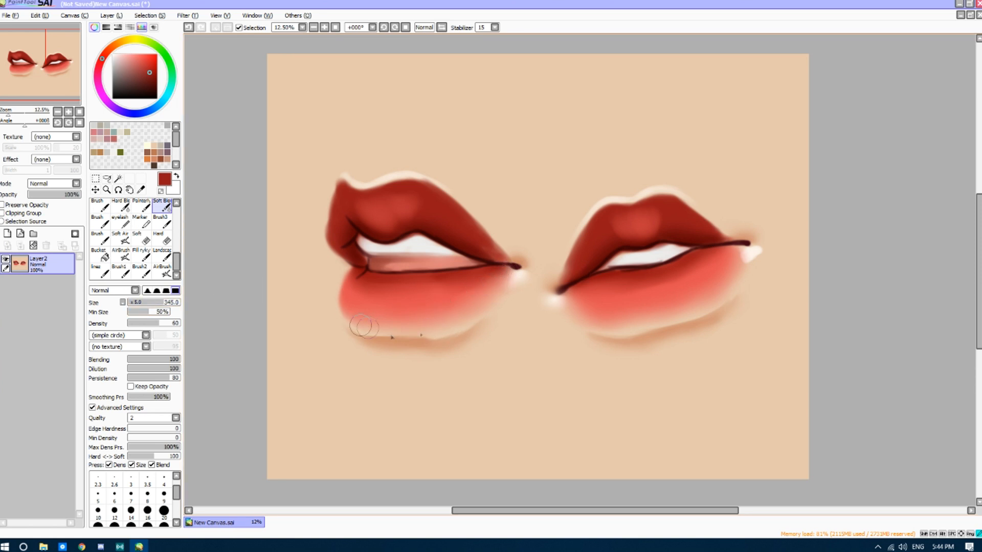
{"action": "mouse_move", "coordinate": [367, 275]}
{"action": "left_mouse_down"}
{"action": "mouse_move", "coordinate": [379, 258]}
{"action": "mouse_move", "coordinate": [363, 235]}
{"action": "mouse_move", "coordinate": [343, 245]}
{"action": "mouse_move", "coordinate": [350, 217]}
{"action": "mouse_move", "coordinate": [372, 231]}
{"action": "mouse_move", "coordinate": [350, 215]}
{"action": "mouse_move", "coordinate": [403, 232]}
{"action": "mouse_move", "coordinate": [390, 232]}
{"action": "mouse_move", "coordinate": [422, 225]}
{"action": "mouse_move", "coordinate": [358, 214]}
{"action": "left_mouse_up"}
{"action": "mouse_move", "coordinate": [428, 230]}
{"action": "left_mouse_down"}
{"action": "mouse_move", "coordinate": [467, 248]}
{"action": "mouse_move", "coordinate": [430, 224]}
{"action": "mouse_move", "coordinate": [504, 259]}
{"action": "left_mouse_up"}
{"action": "left_click_drag", "start_coordinate": [340, 175], "coordinate": [335, 245]}
{"action": "mouse_move", "coordinate": [433, 224]}
{"action": "left_mouse_down"}
{"action": "mouse_move", "coordinate": [383, 228]}
{"action": "mouse_move", "coordinate": [359, 199]}
{"action": "mouse_move", "coordinate": [431, 251]}
{"action": "mouse_move", "coordinate": [415, 295]}
{"action": "mouse_move", "coordinate": [362, 278]}
{"action": "mouse_move", "coordinate": [424, 278]}
{"action": "mouse_move", "coordinate": [367, 278]}
{"action": "mouse_move", "coordinate": [402, 267]}
{"action": "mouse_move", "coordinate": [426, 273]}
{"action": "mouse_move", "coordinate": [381, 267]}
{"action": "mouse_move", "coordinate": [497, 259]}
{"action": "mouse_move", "coordinate": [429, 247]}
{"action": "mouse_move", "coordinate": [390, 258]}
{"action": "mouse_move", "coordinate": [480, 263]}
{"action": "left_mouse_up"}
{"action": "mouse_move", "coordinate": [599, 286]}
{"action": "left_mouse_down"}
{"action": "mouse_move", "coordinate": [567, 289]}
{"action": "mouse_move", "coordinate": [620, 267]}
{"action": "mouse_move", "coordinate": [598, 270]}
{"action": "mouse_move", "coordinate": [632, 251]}
{"action": "mouse_move", "coordinate": [660, 259]}
{"action": "mouse_move", "coordinate": [603, 271]}
{"action": "mouse_move", "coordinate": [655, 273]}
{"action": "mouse_move", "coordinate": [616, 277]}
{"action": "mouse_move", "coordinate": [694, 245]}
{"action": "mouse_move", "coordinate": [668, 246]}
{"action": "mouse_move", "coordinate": [621, 255]}
{"action": "mouse_move", "coordinate": [742, 250]}
{"action": "mouse_move", "coordinate": [747, 263]}
{"action": "mouse_move", "coordinate": [745, 236]}
{"action": "left_mouse_up"}
{"action": "mouse_move", "coordinate": [607, 190]}
{"action": "left_mouse_down"}
{"action": "mouse_move", "coordinate": [556, 258]}
{"action": "mouse_move", "coordinate": [613, 193]}
{"action": "mouse_move", "coordinate": [666, 185]}
{"action": "mouse_move", "coordinate": [649, 183]}
{"action": "mouse_move", "coordinate": [666, 182]}
{"action": "mouse_move", "coordinate": [689, 209]}
{"action": "mouse_move", "coordinate": [636, 218]}
{"action": "mouse_move", "coordinate": [705, 222]}
{"action": "mouse_move", "coordinate": [683, 214]}
{"action": "mouse_move", "coordinate": [729, 237]}
{"action": "left_mouse_up"}
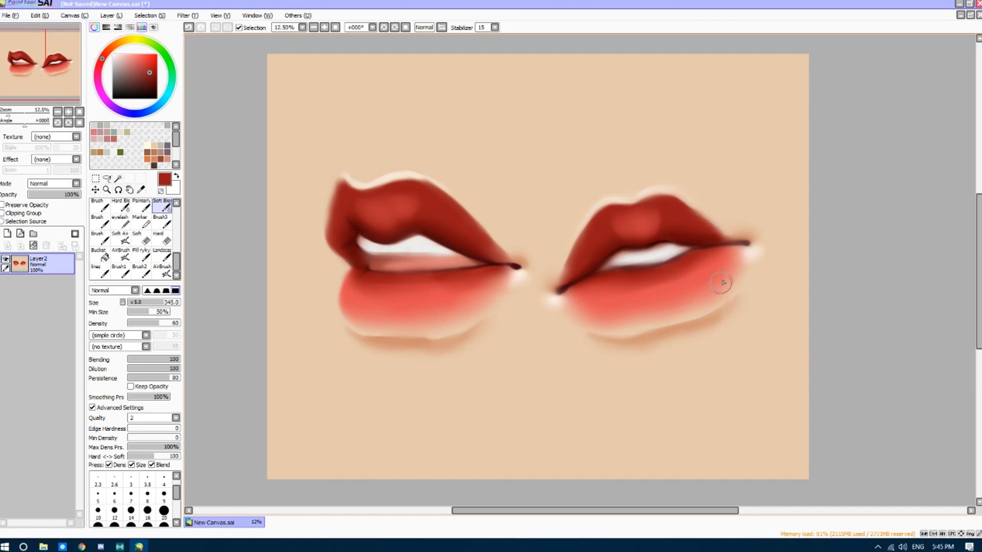
Paint a pale rim highlight under both lower lips with cream sampled from the left mouth's corner highlight, using Brush2 at size 115
{"action": "left_click", "coordinate": [140, 190]}
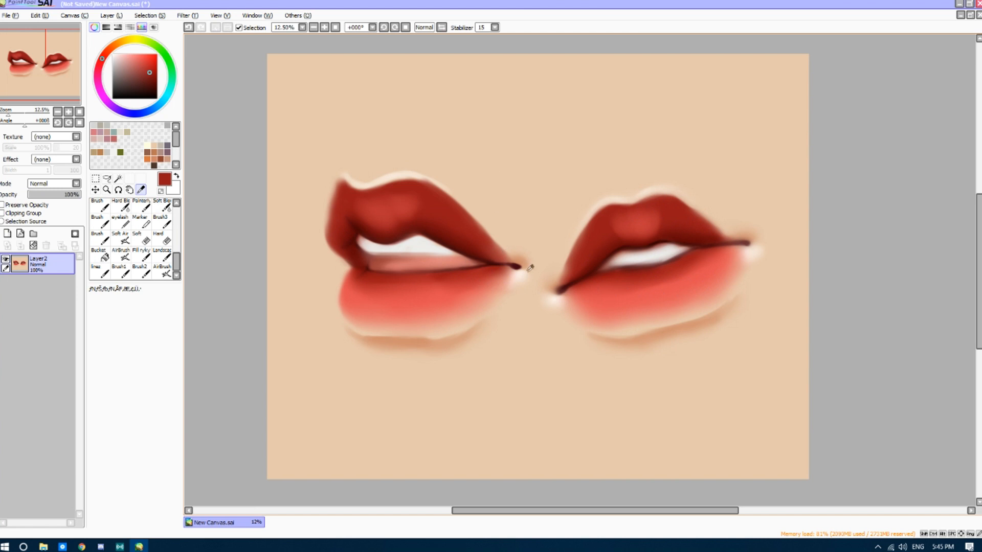
{"action": "left_click", "coordinate": [520, 278]}
{"action": "left_click", "coordinate": [139, 270]}
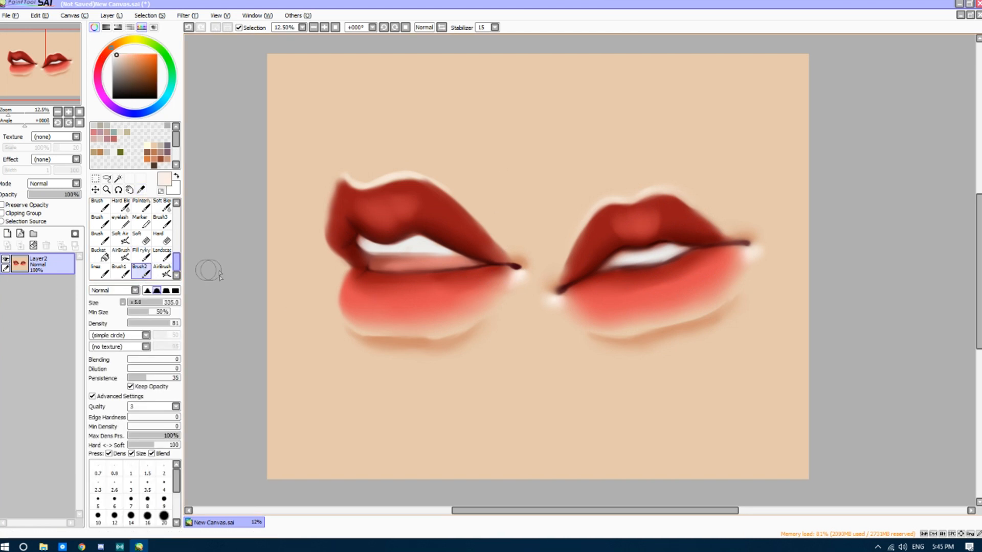
{"action": "left_click", "coordinate": [140, 304]}
{"action": "mouse_move", "coordinate": [356, 327]}
{"action": "left_mouse_down"}
{"action": "mouse_move", "coordinate": [462, 327]}
{"action": "mouse_move", "coordinate": [430, 337]}
{"action": "mouse_move", "coordinate": [487, 327]}
{"action": "left_mouse_up"}
{"action": "mouse_move", "coordinate": [585, 326]}
{"action": "left_mouse_down"}
{"action": "mouse_move", "coordinate": [637, 327]}
{"action": "mouse_move", "coordinate": [618, 334]}
{"action": "mouse_move", "coordinate": [713, 309]}
{"action": "mouse_move", "coordinate": [709, 334]}
{"action": "mouse_move", "coordinate": [712, 306]}
{"action": "mouse_move", "coordinate": [705, 311]}
{"action": "mouse_move", "coordinate": [746, 280]}
{"action": "left_mouse_up"}
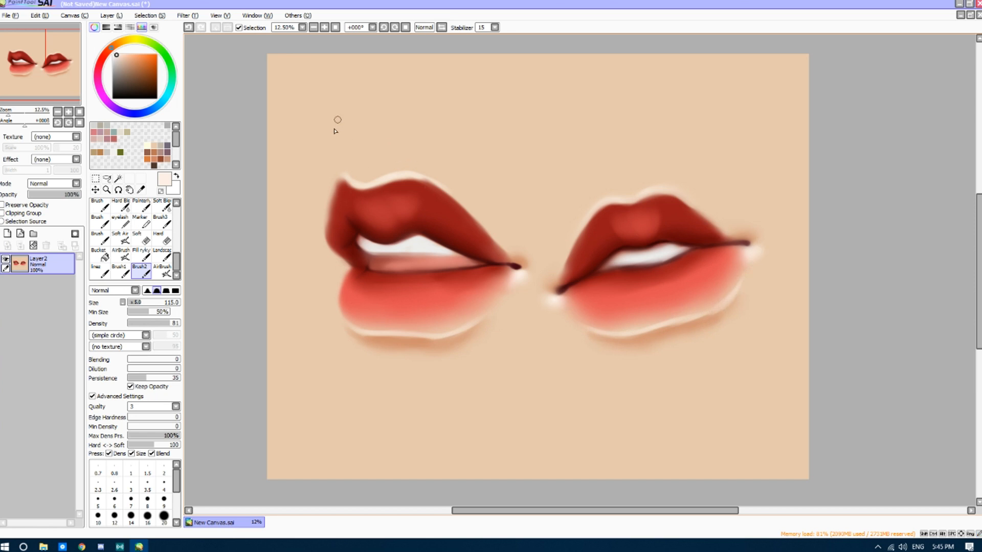
Draw thin vertical creases across both lower lips with dark red sampled from the left upper lip, using a small AirBrush
{"action": "left_click", "coordinate": [140, 190]}
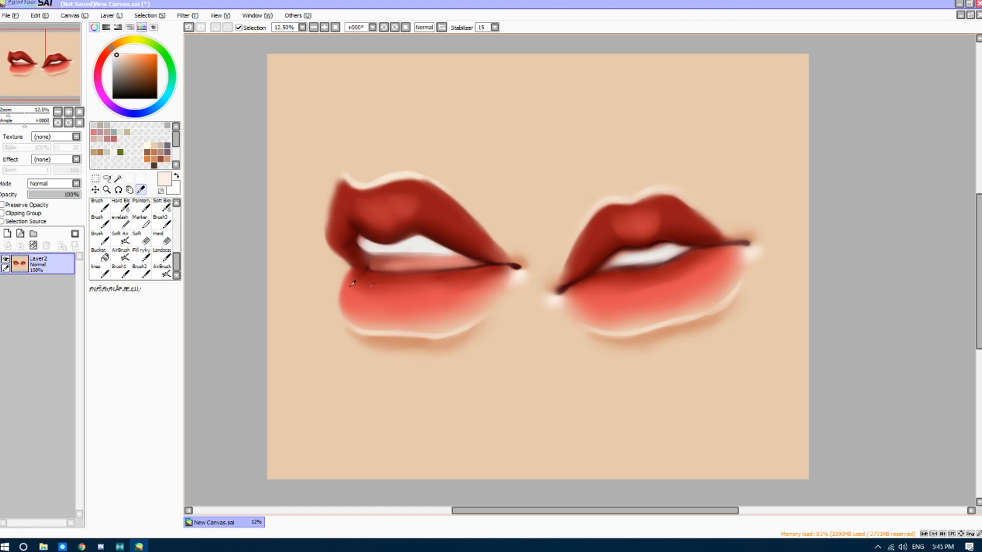
{"action": "left_click", "coordinate": [446, 219]}
{"action": "left_click", "coordinate": [162, 270]}
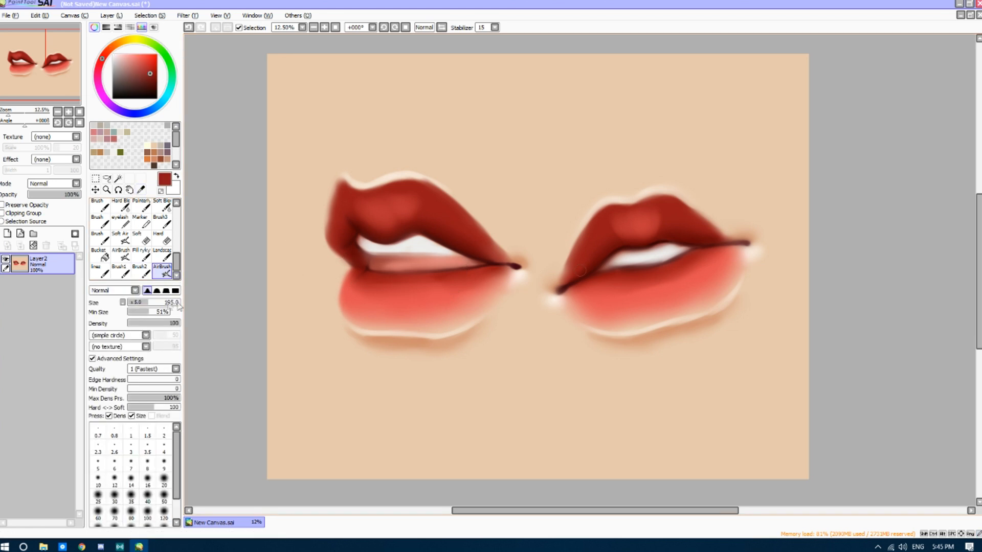
{"action": "left_click_drag", "start_coordinate": [146, 303], "coordinate": [131, 302]}
Fade the creases on both lower lips with the Soft Blend brush at size 425
{"action": "left_click", "coordinate": [161, 206]}
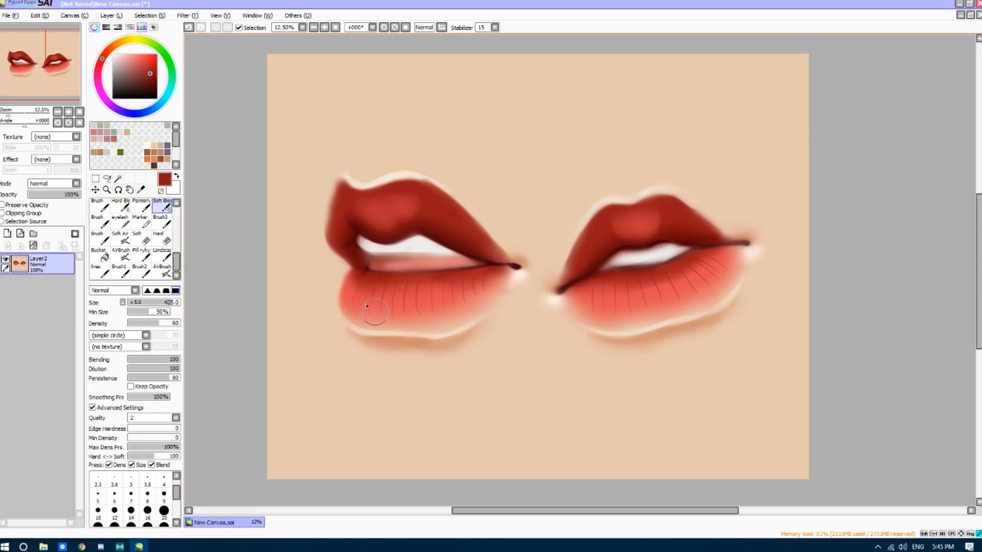
{"action": "mouse_move", "coordinate": [385, 291]}
{"action": "left_mouse_down"}
{"action": "mouse_move", "coordinate": [410, 309]}
{"action": "mouse_move", "coordinate": [485, 276]}
{"action": "left_mouse_up"}
{"action": "left_click_drag", "start_coordinate": [389, 293], "coordinate": [384, 296]}
{"action": "mouse_move", "coordinate": [614, 307]}
{"action": "left_mouse_down"}
{"action": "mouse_move", "coordinate": [677, 296]}
{"action": "mouse_move", "coordinate": [732, 261]}
{"action": "mouse_move", "coordinate": [654, 287]}
{"action": "left_mouse_up"}
{"action": "mouse_move", "coordinate": [592, 291]}
{"action": "left_mouse_down"}
{"action": "mouse_move", "coordinate": [647, 313]}
{"action": "mouse_move", "coordinate": [720, 280]}
{"action": "mouse_move", "coordinate": [677, 287]}
{"action": "left_mouse_up"}
Add a new layer above Layer2 and set its blending mode to Luminosity
{"action": "left_click", "coordinate": [7, 234]}
{"action": "key", "text": "alt"}
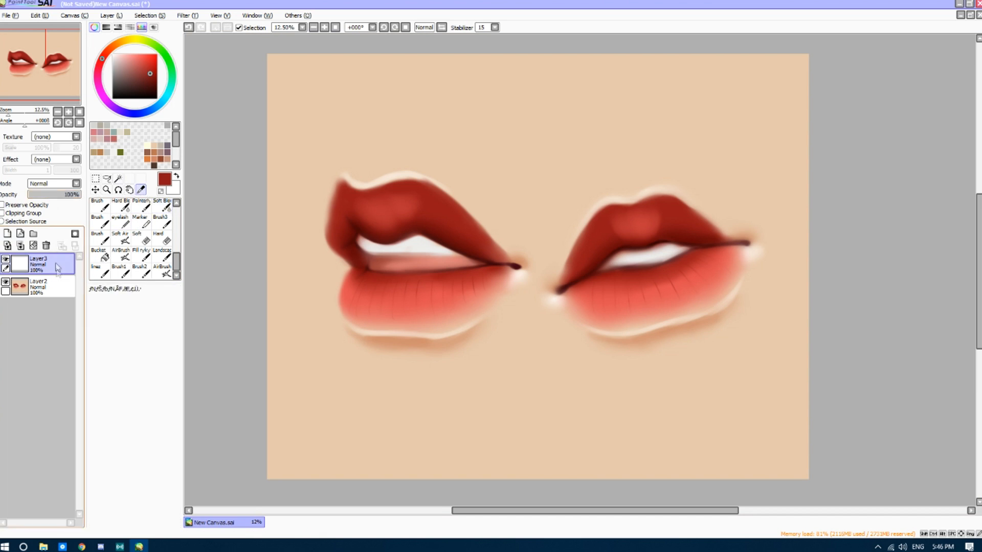
{"action": "left_click", "coordinate": [48, 184]}
{"action": "left_click", "coordinate": [56, 220]}
Paint white shine marks on the left mouth's upper-lip edge and across its lower lip with the eyelash brush at size 135
{"action": "left_click", "coordinate": [125, 224]}
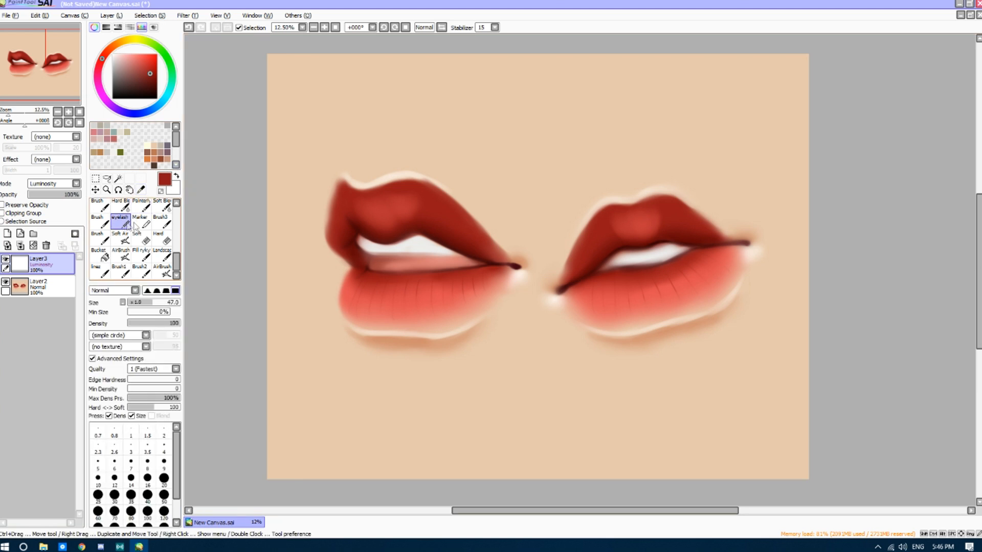
{"action": "left_click_drag", "start_coordinate": [156, 305], "coordinate": [172, 306]}
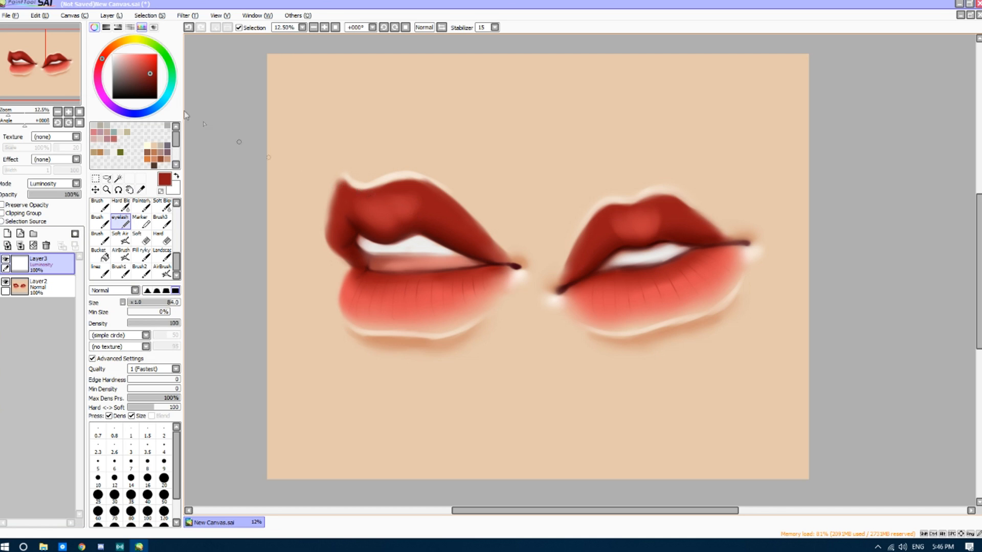
{"action": "left_click_drag", "start_coordinate": [130, 61], "coordinate": [113, 54]}
{"action": "left_click", "coordinate": [122, 303]}
{"action": "left_click", "coordinate": [136, 333]}
{"action": "left_click", "coordinate": [142, 302]}
{"action": "mouse_move", "coordinate": [345, 191]}
{"action": "left_mouse_down"}
{"action": "mouse_move", "coordinate": [362, 202]}
{"action": "mouse_move", "coordinate": [350, 195]}
{"action": "mouse_move", "coordinate": [431, 195]}
{"action": "left_mouse_up"}
{"action": "mouse_move", "coordinate": [379, 302]}
{"action": "left_mouse_down"}
{"action": "mouse_move", "coordinate": [361, 290]}
{"action": "mouse_move", "coordinate": [436, 303]}
{"action": "left_mouse_up"}
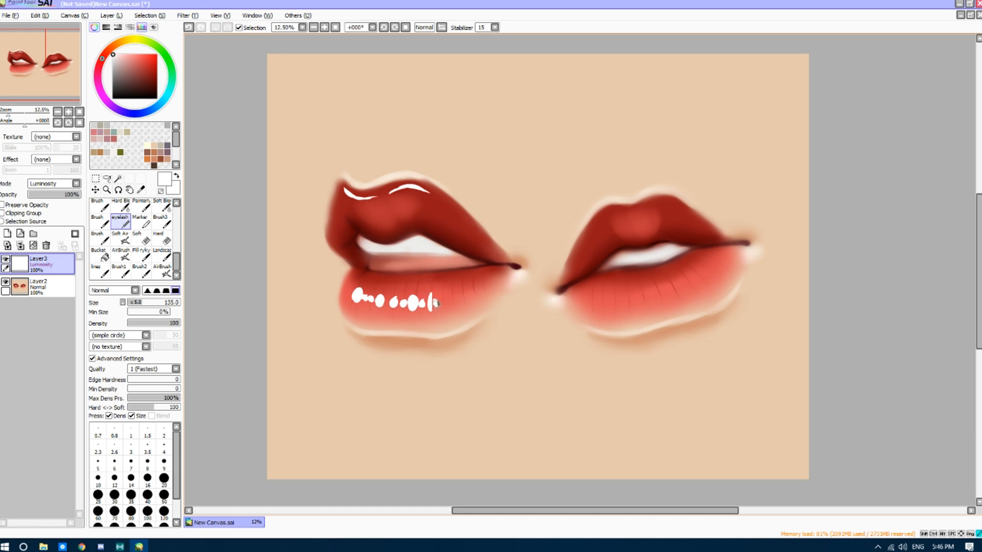
{"action": "left_click", "coordinate": [452, 299]}
{"action": "left_click", "coordinate": [369, 302]}
Paint matching white shine dots on the right mouth's lower lip and curved strokes along its upper-lip edge
{"action": "left_click", "coordinate": [612, 296]}
{"action": "left_click", "coordinate": [681, 286]}
{"action": "left_click", "coordinate": [697, 277]}
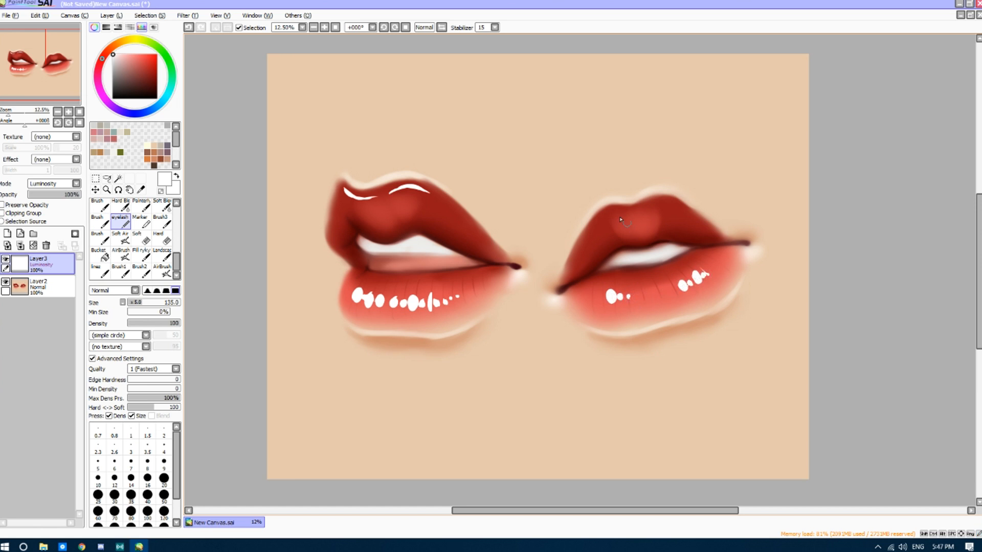
{"action": "mouse_move", "coordinate": [612, 213]}
{"action": "left_mouse_down"}
{"action": "mouse_move", "coordinate": [585, 243]}
{"action": "mouse_move", "coordinate": [619, 215]}
{"action": "mouse_move", "coordinate": [602, 218]}
{"action": "mouse_move", "coordinate": [681, 209]}
{"action": "left_mouse_up"}
Soften the white shine strokes on the left upper lip with the Soft Blend brush at size 225
{"action": "left_click", "coordinate": [162, 205]}
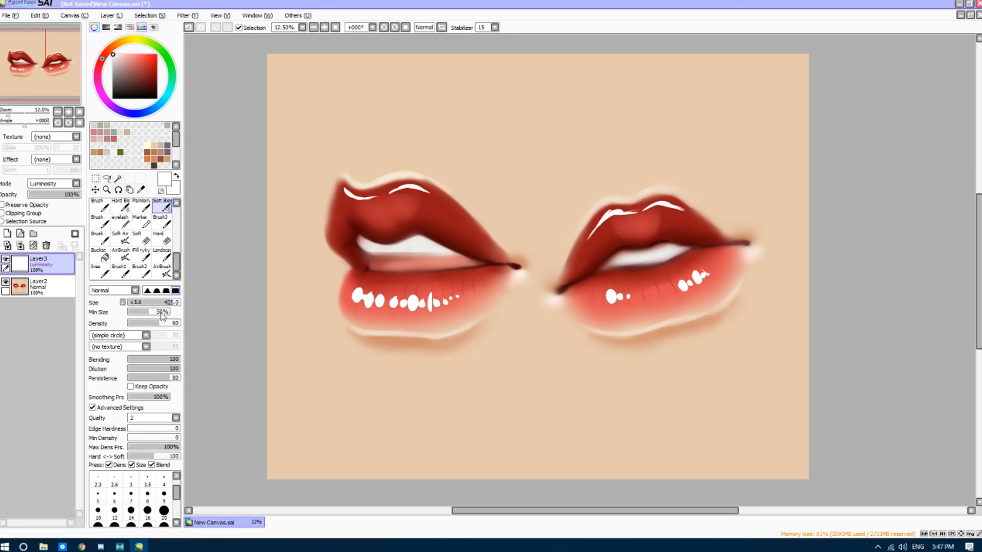
{"action": "left_click_drag", "start_coordinate": [154, 308], "coordinate": [151, 307]}
{"action": "left_click_drag", "start_coordinate": [344, 193], "coordinate": [349, 204]}
{"action": "left_click_drag", "start_coordinate": [388, 199], "coordinate": [433, 199]}
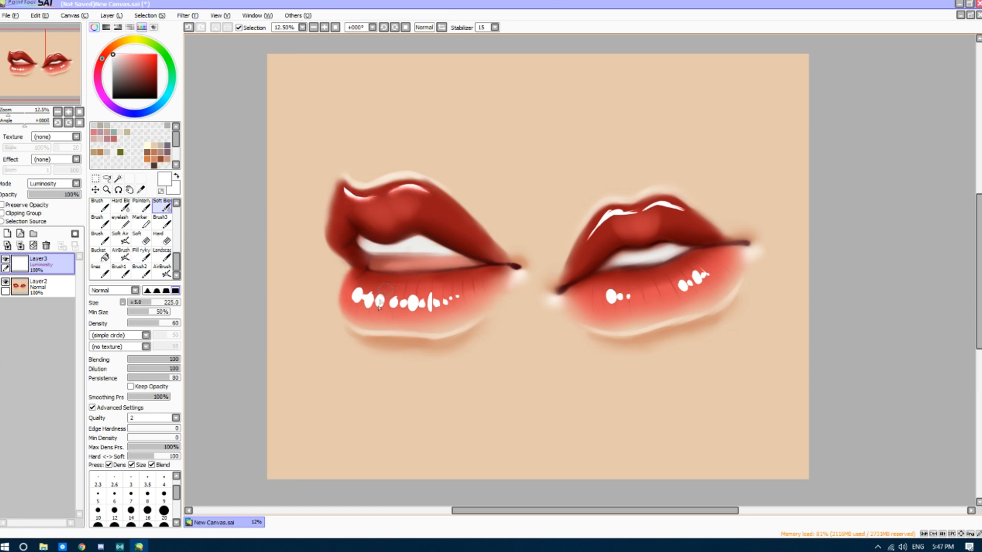
Blend the white shine on the left lower lip and on both right lips with the Soft Blend brush at size 335
{"action": "left_click", "coordinate": [162, 302]}
{"action": "left_click_drag", "start_coordinate": [356, 290], "coordinate": [458, 287]}
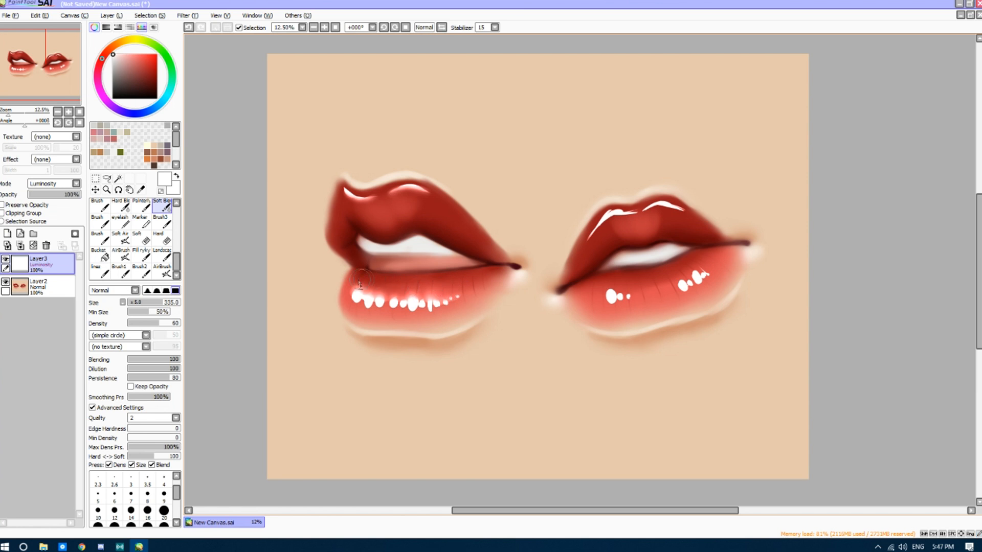
{"action": "left_click_drag", "start_coordinate": [619, 281], "coordinate": [633, 286]}
{"action": "mouse_move", "coordinate": [704, 275]}
{"action": "left_mouse_down"}
{"action": "mouse_move", "coordinate": [679, 275]}
{"action": "mouse_move", "coordinate": [706, 273]}
{"action": "left_mouse_up"}
{"action": "mouse_move", "coordinate": [611, 232]}
{"action": "left_mouse_down"}
{"action": "mouse_move", "coordinate": [600, 222]}
{"action": "mouse_move", "coordinate": [682, 207]}
{"action": "mouse_move", "coordinate": [672, 219]}
{"action": "left_mouse_up"}
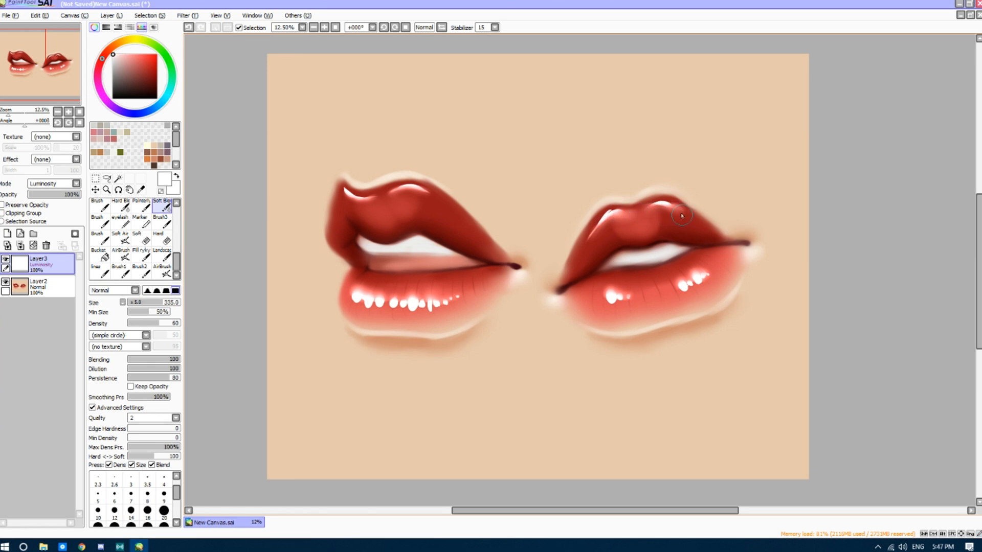
{"action": "left_click", "coordinate": [58, 113]}
{"action": "left_click", "coordinate": [68, 113]}
{"action": "left_click", "coordinate": [47, 287]}
{"action": "left_click", "coordinate": [8, 235]}
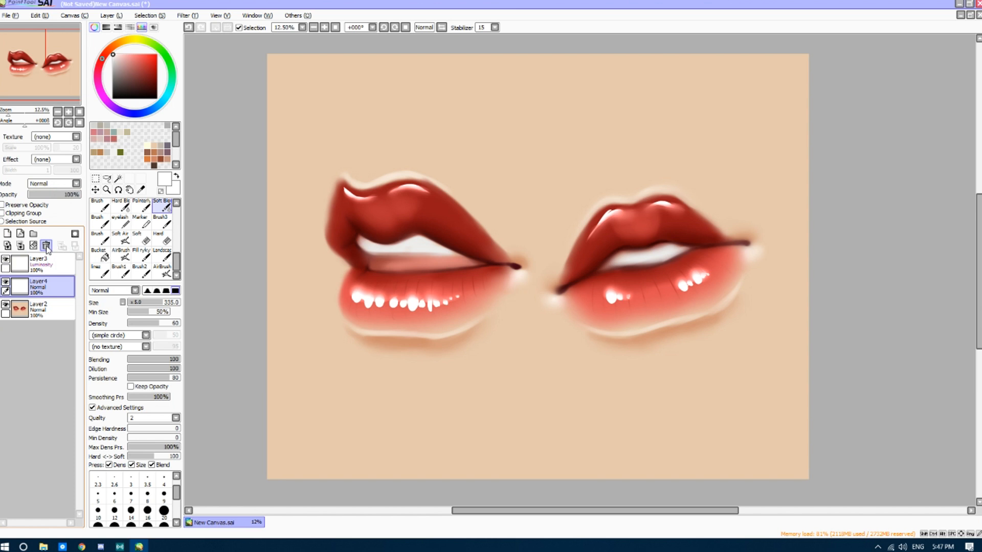
{"action": "left_click", "coordinate": [46, 245]}
Merge the Luminosity layer down into Layer2 and add a new layer above it in Overlay mode
{"action": "left_click", "coordinate": [44, 265]}
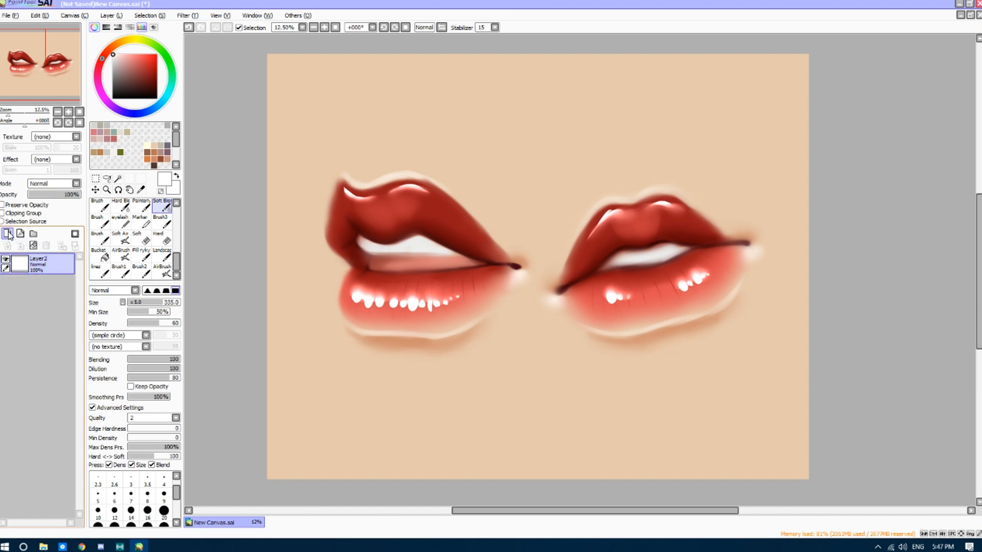
{"action": "left_click", "coordinate": [51, 184]}
{"action": "left_click", "coordinate": [49, 226]}
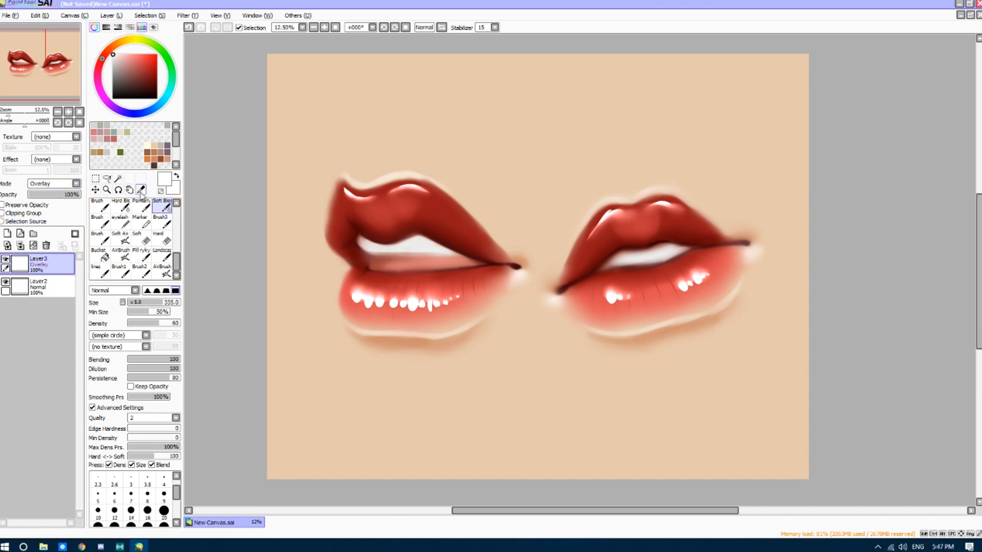
On the Overlay layer, paint coral red sampled from the right lower lip along both mouth openings with Brush2 at size 255
{"action": "left_click", "coordinate": [141, 189]}
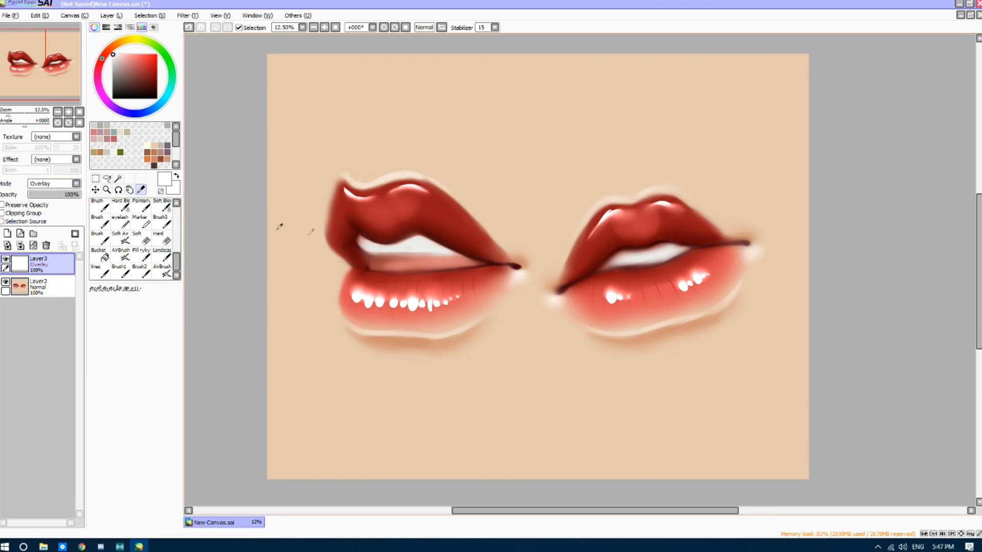
{"action": "left_click", "coordinate": [653, 288]}
{"action": "left_click", "coordinate": [139, 270]}
{"action": "left_click_drag", "start_coordinate": [148, 305], "coordinate": [154, 305]}
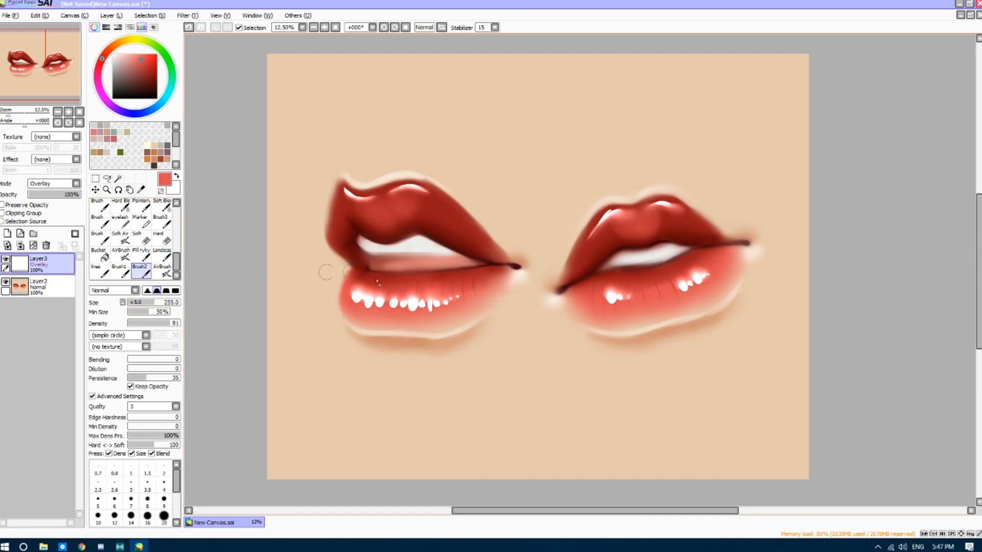
{"action": "left_click_drag", "start_coordinate": [364, 276], "coordinate": [438, 278]}
{"action": "mouse_move", "coordinate": [357, 225]}
{"action": "left_mouse_down"}
{"action": "mouse_move", "coordinate": [391, 239]}
{"action": "mouse_move", "coordinate": [442, 228]}
{"action": "mouse_move", "coordinate": [463, 249]}
{"action": "mouse_move", "coordinate": [353, 252]}
{"action": "mouse_move", "coordinate": [374, 267]}
{"action": "left_mouse_up"}
{"action": "mouse_move", "coordinate": [565, 284]}
{"action": "left_mouse_down"}
{"action": "mouse_move", "coordinate": [631, 241]}
{"action": "mouse_move", "coordinate": [722, 241]}
{"action": "mouse_move", "coordinate": [616, 279]}
{"action": "mouse_move", "coordinate": [630, 281]}
{"action": "left_mouse_up"}
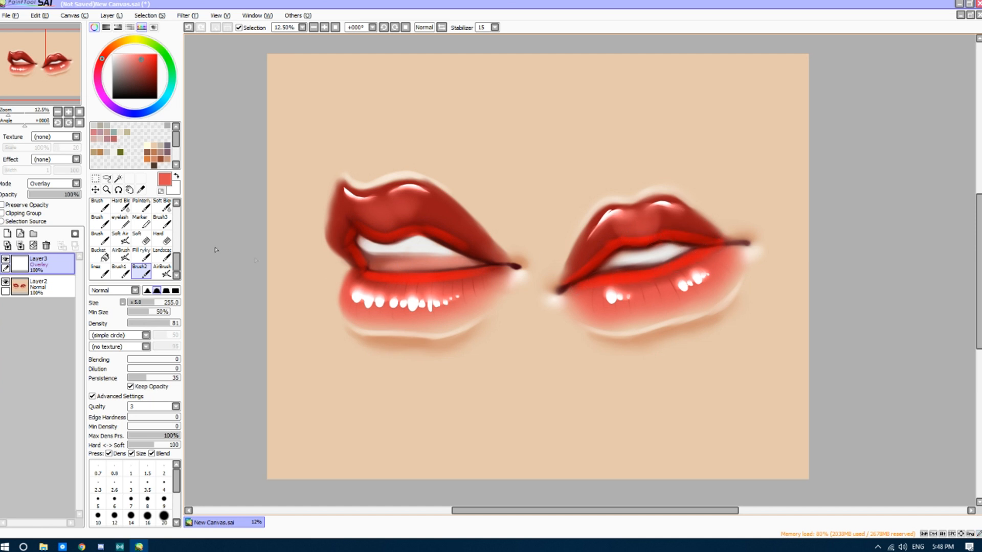
Blend the bright red Overlay strokes around both mouth openings into the lips with the Soft Blend brush at size 415
{"action": "left_click", "coordinate": [162, 206]}
{"action": "left_click_drag", "start_coordinate": [165, 307], "coordinate": [176, 305]}
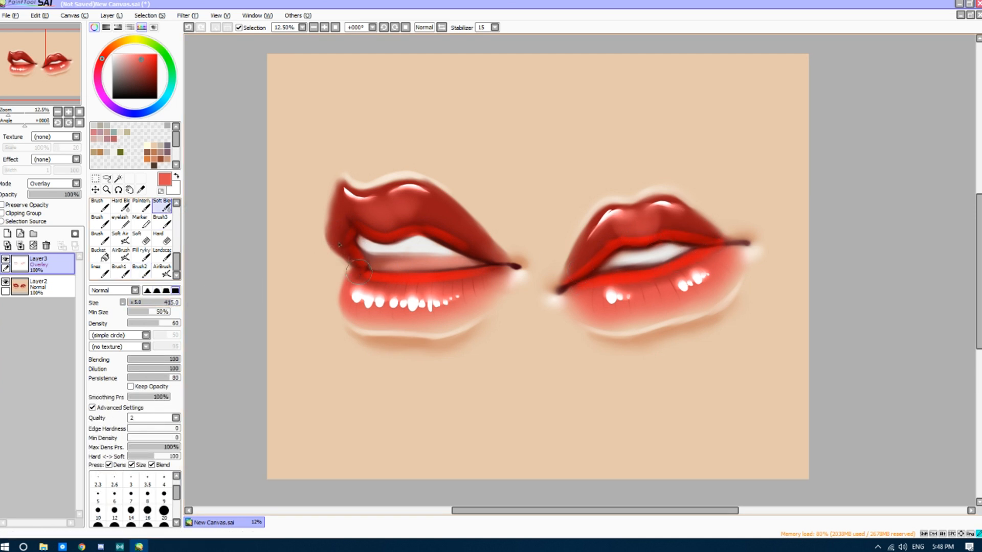
{"action": "mouse_move", "coordinate": [403, 223]}
{"action": "left_mouse_down"}
{"action": "mouse_move", "coordinate": [440, 226]}
{"action": "mouse_move", "coordinate": [411, 263]}
{"action": "mouse_move", "coordinate": [365, 278]}
{"action": "mouse_move", "coordinate": [407, 287]}
{"action": "mouse_move", "coordinate": [489, 274]}
{"action": "mouse_move", "coordinate": [392, 286]}
{"action": "left_mouse_up"}
{"action": "mouse_move", "coordinate": [598, 272]}
{"action": "left_mouse_down"}
{"action": "mouse_move", "coordinate": [583, 263]}
{"action": "mouse_move", "coordinate": [595, 250]}
{"action": "mouse_move", "coordinate": [655, 235]}
{"action": "mouse_move", "coordinate": [709, 236]}
{"action": "mouse_move", "coordinate": [603, 291]}
{"action": "mouse_move", "coordinate": [596, 280]}
{"action": "mouse_move", "coordinate": [703, 250]}
{"action": "left_mouse_up"}
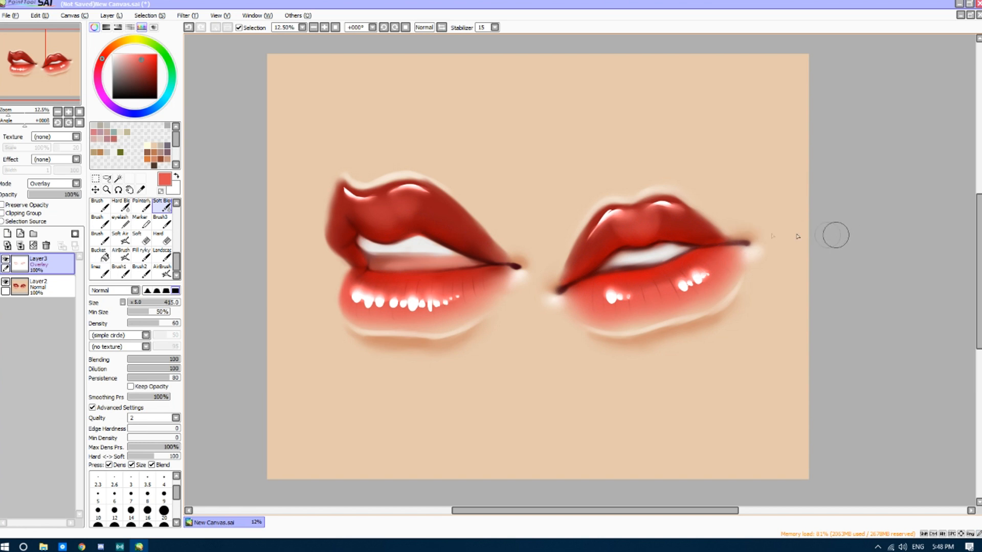
Merge the Overlay layer down into Layer2 and paint sampled dark maroon inside the left mouth's corner with the AirBrush at size 85
{"action": "left_click", "coordinate": [140, 192]}
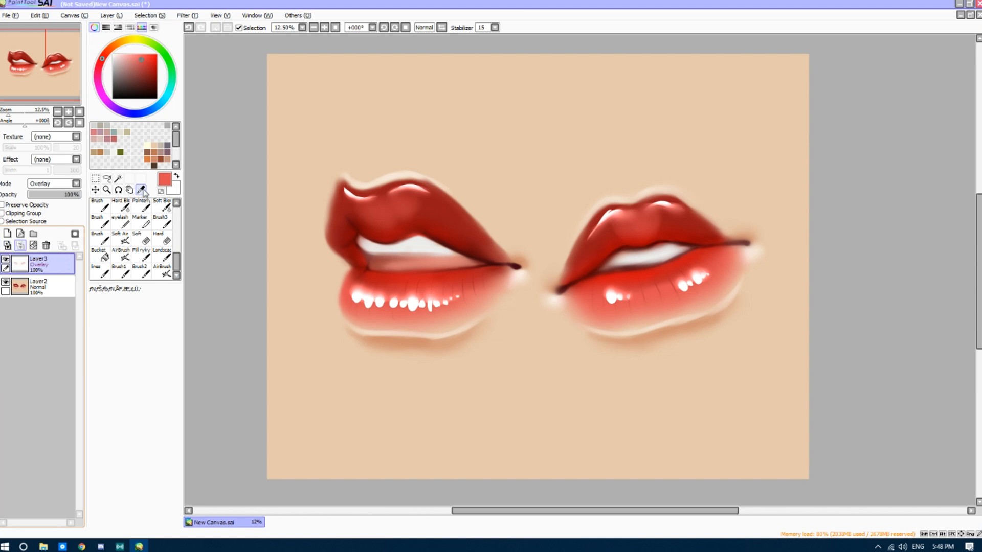
{"action": "key", "text": "ctrl+e"}
{"action": "left_click", "coordinate": [516, 265]}
{"action": "left_click", "coordinate": [162, 269]}
{"action": "left_click", "coordinate": [137, 302]}
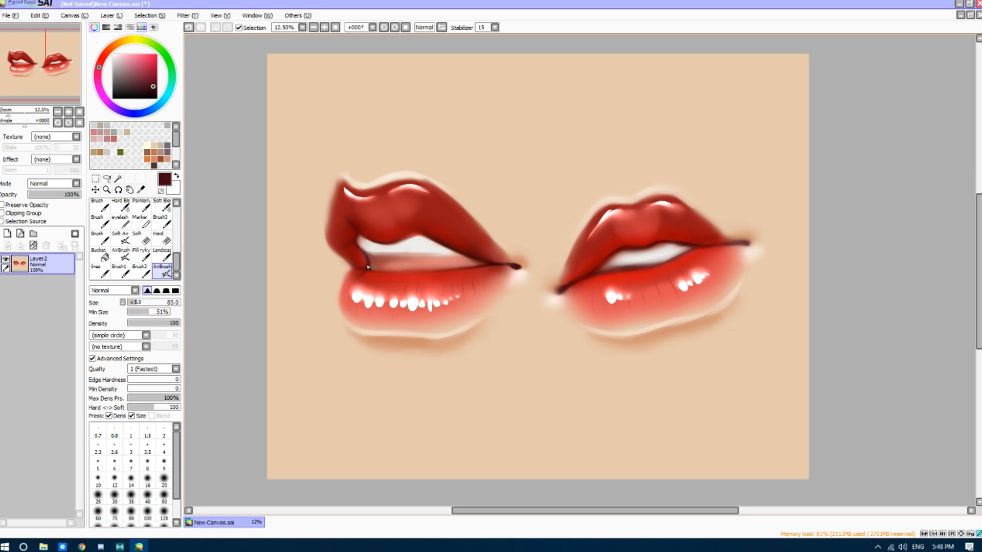
{"action": "mouse_move", "coordinate": [368, 268]}
{"action": "left_mouse_down"}
{"action": "mouse_move", "coordinate": [366, 255]}
{"action": "mouse_move", "coordinate": [427, 256]}
{"action": "mouse_move", "coordinate": [371, 262]}
{"action": "mouse_move", "coordinate": [373, 271]}
{"action": "mouse_move", "coordinate": [401, 262]}
{"action": "mouse_move", "coordinate": [381, 261]}
{"action": "mouse_move", "coordinate": [440, 258]}
{"action": "mouse_move", "coordinate": [358, 258]}
{"action": "mouse_move", "coordinate": [384, 255]}
{"action": "left_mouse_up"}
Blend the dark shading inside the left mouth and the right upper lip with the Soft Blend brush at size 415
{"action": "left_click", "coordinate": [141, 206]}
{"action": "left_click", "coordinate": [162, 207]}
{"action": "mouse_move", "coordinate": [621, 238]}
{"action": "left_mouse_down"}
{"action": "mouse_move", "coordinate": [599, 268]}
{"action": "mouse_move", "coordinate": [670, 245]}
{"action": "mouse_move", "coordinate": [690, 252]}
{"action": "mouse_move", "coordinate": [633, 255]}
{"action": "mouse_move", "coordinate": [640, 221]}
{"action": "mouse_move", "coordinate": [616, 234]}
{"action": "mouse_move", "coordinate": [644, 237]}
{"action": "mouse_move", "coordinate": [662, 231]}
{"action": "mouse_move", "coordinate": [652, 215]}
{"action": "mouse_move", "coordinate": [686, 211]}
{"action": "left_mouse_up"}
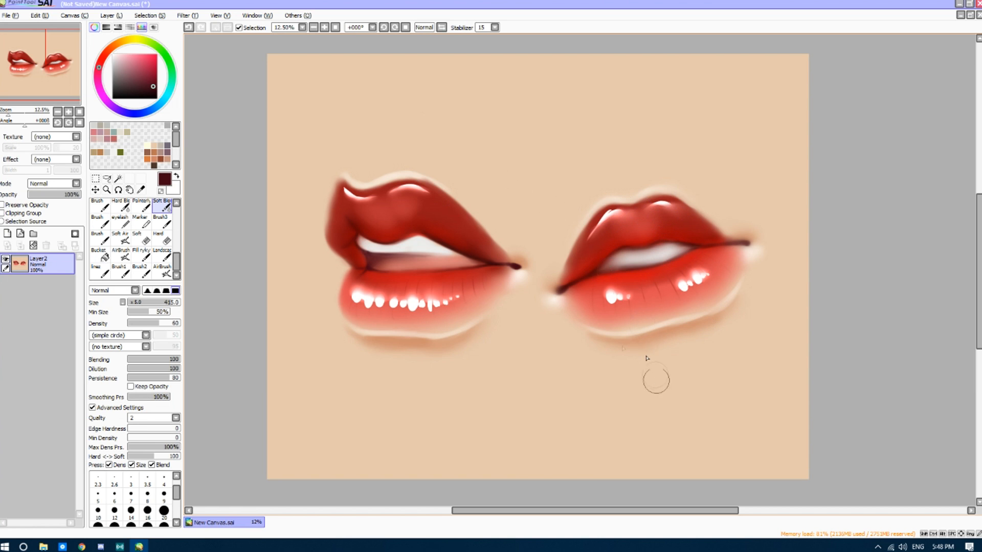
Above the large lips, paint a small coral lower lip and a darker red upper lip with Brush2 at size 255
{"action": "left_click", "coordinate": [140, 189]}
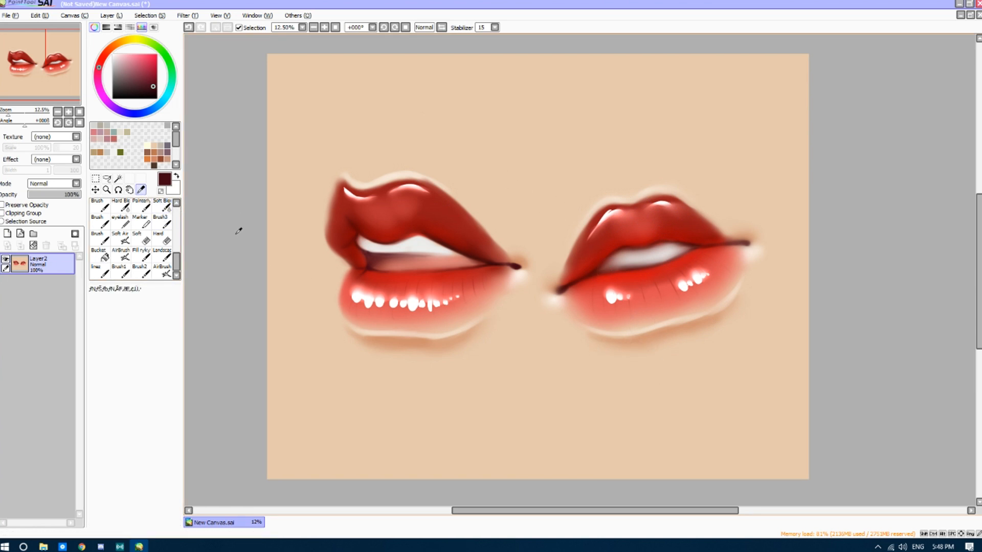
{"action": "left_click", "coordinate": [580, 271]}
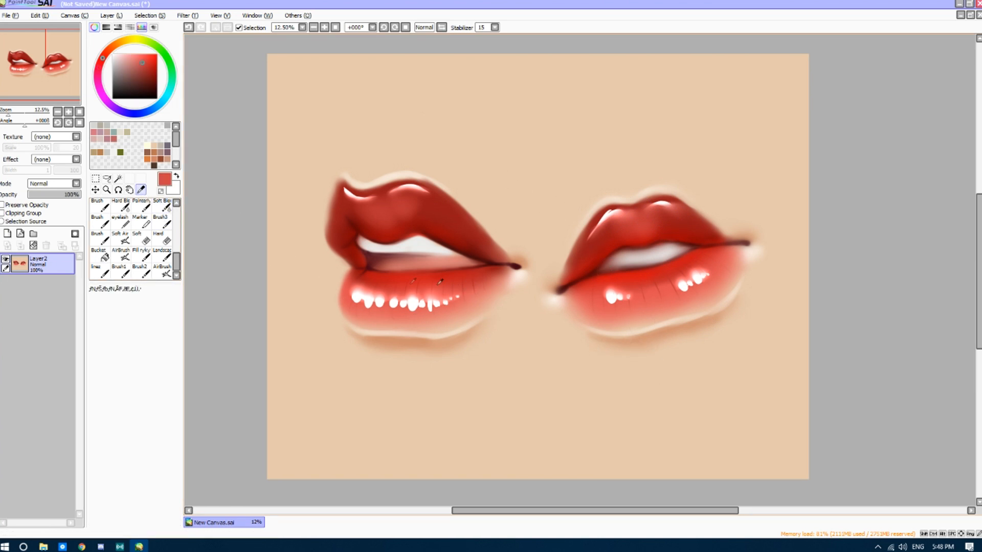
{"action": "left_click", "coordinate": [139, 270]}
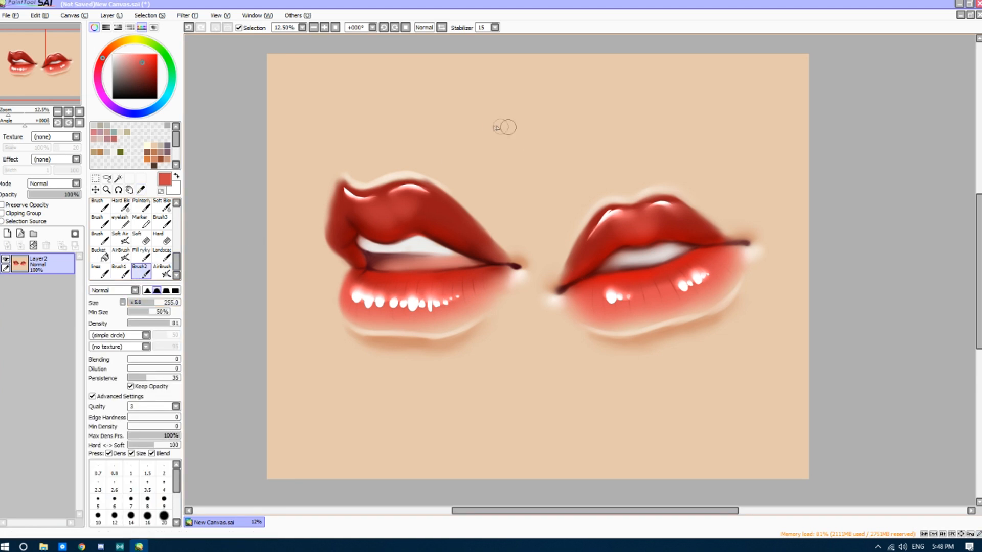
{"action": "mouse_move", "coordinate": [504, 125]}
{"action": "left_mouse_down"}
{"action": "mouse_move", "coordinate": [484, 129]}
{"action": "mouse_move", "coordinate": [487, 115]}
{"action": "mouse_move", "coordinate": [536, 109]}
{"action": "mouse_move", "coordinate": [478, 121]}
{"action": "mouse_move", "coordinate": [538, 108]}
{"action": "left_mouse_up"}
{"action": "left_click", "coordinate": [149, 71]}
Draw a wavy dark maroon mouth line with end dots between the two small lip strokes using the AirBrush at size 50
{"action": "left_click_drag", "start_coordinate": [151, 71], "coordinate": [156, 84]}
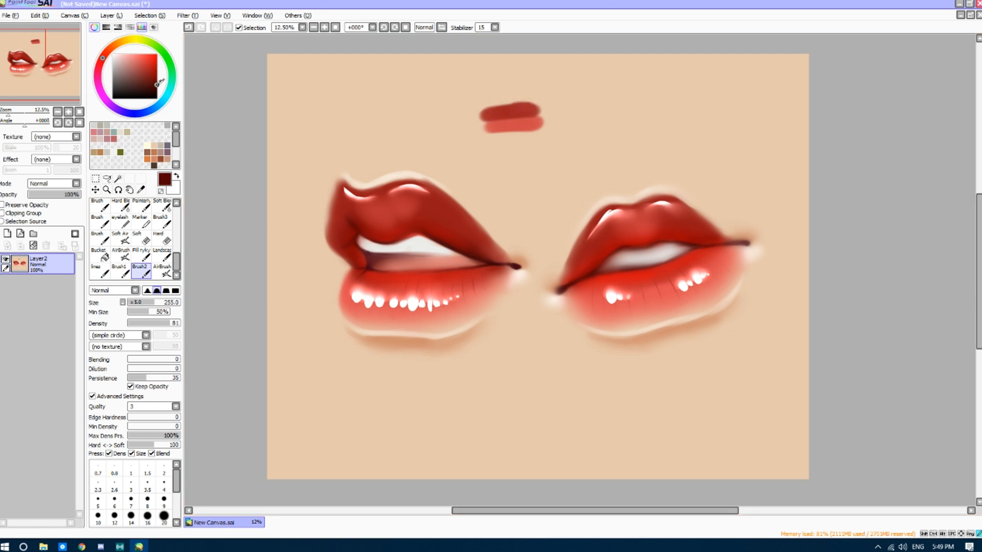
{"action": "left_click", "coordinate": [162, 271]}
{"action": "left_click_drag", "start_coordinate": [134, 305], "coordinate": [133, 305]}
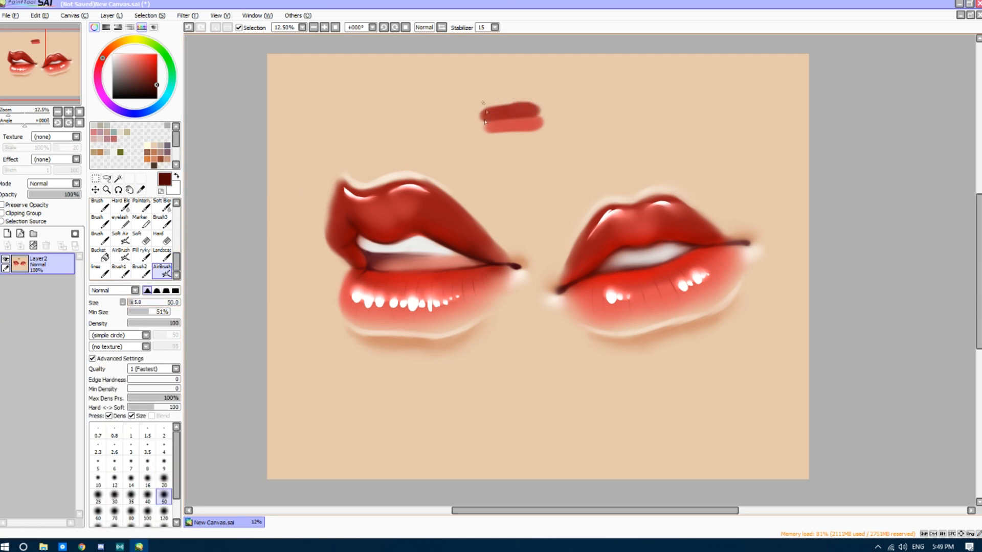
{"action": "left_click_drag", "start_coordinate": [477, 122], "coordinate": [501, 118]}
{"action": "left_click_drag", "start_coordinate": [521, 120], "coordinate": [547, 120]}
Add white shine marks to the small upper and lower lips with the eyelash brush
{"action": "key", "text": "x"}
{"action": "left_click", "coordinate": [120, 221]}
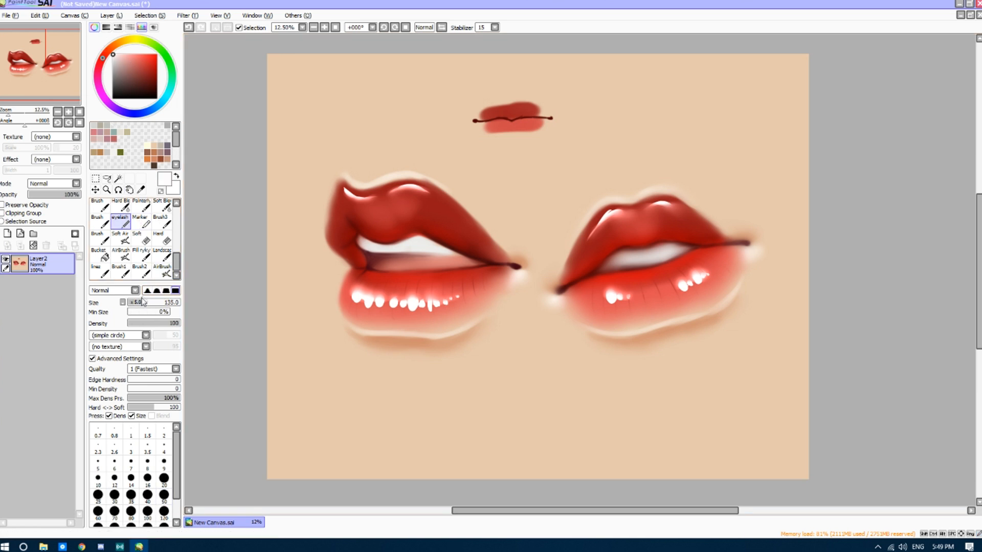
{"action": "left_click_drag", "start_coordinate": [137, 305], "coordinate": [136, 305]}
Blend the corners and mouth line of the small lips with the Soft Blend brush at size 290
{"action": "left_click", "coordinate": [163, 206]}
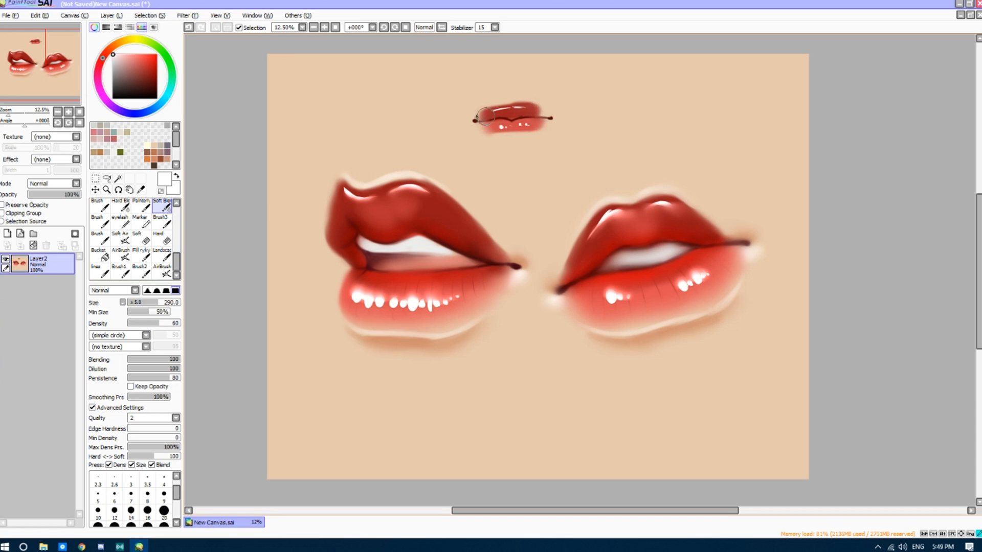
{"action": "left_click_drag", "start_coordinate": [546, 112], "coordinate": [555, 117]}
{"action": "left_click_drag", "start_coordinate": [557, 117], "coordinate": [550, 114]}
{"action": "left_click_drag", "start_coordinate": [473, 115], "coordinate": [519, 121]}
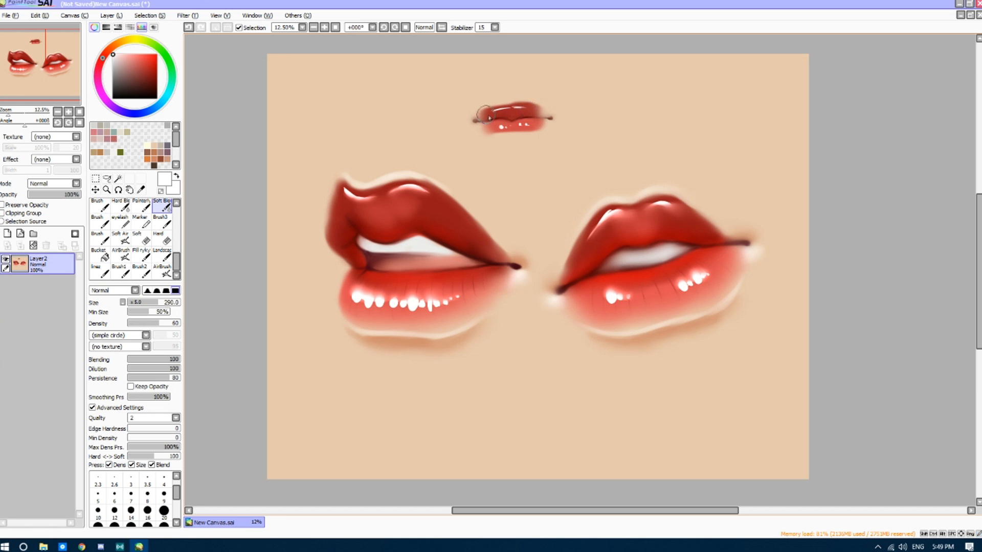